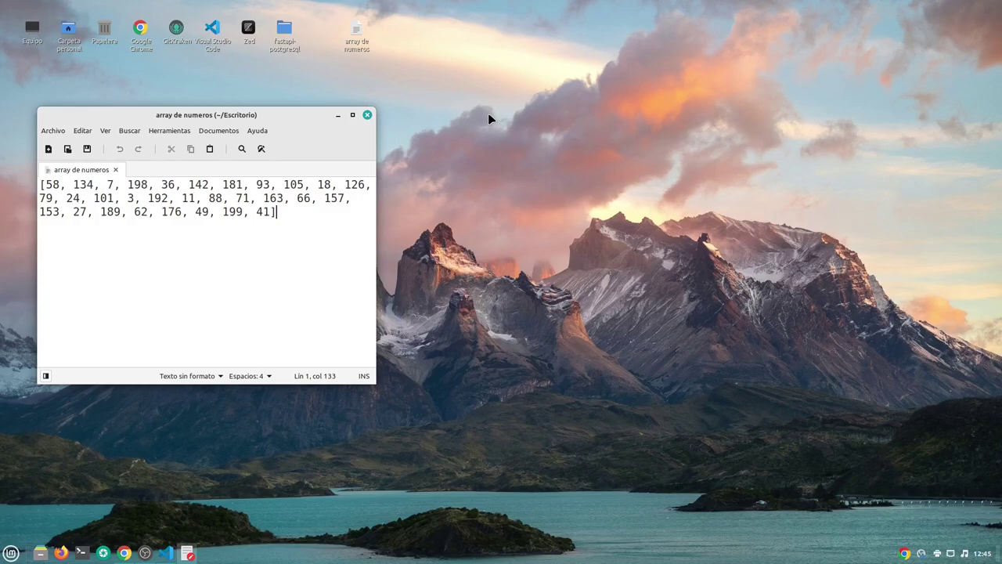
# Switch to Le Chat in the browser, enable image generation and submit the prompt "necesito una imagen de perfil de un obrero de la construccion de unos 30 años"
pyautogui.hotkey('alt', 'Tab')
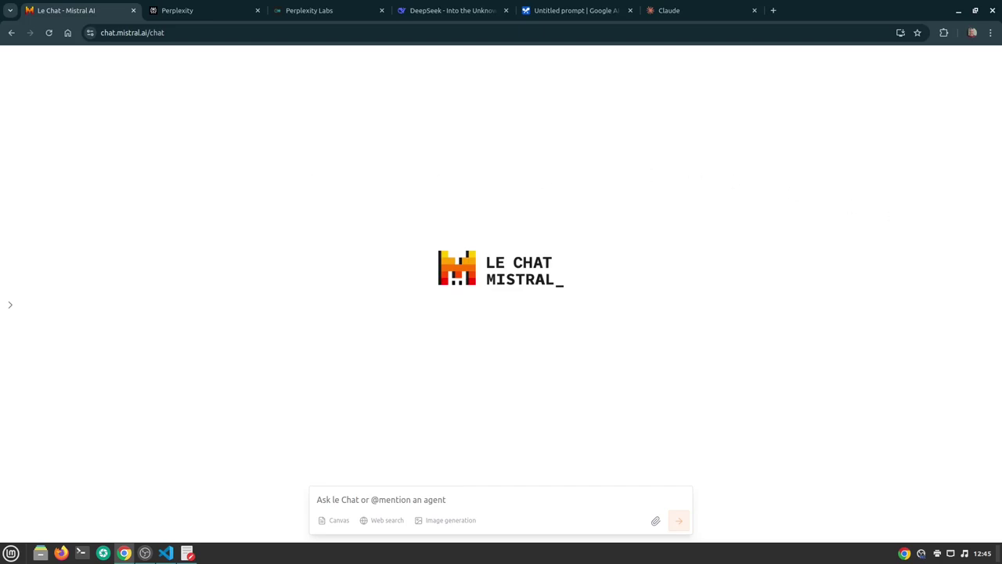
pyautogui.click(442, 520)
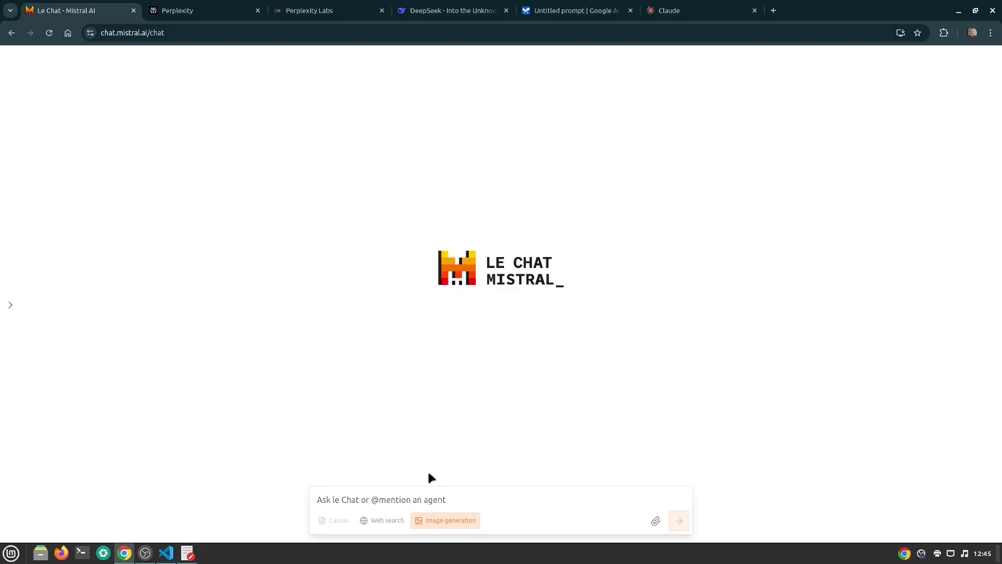
pyautogui.click(367, 492)
pyautogui.write('necesito una imagen de perf')
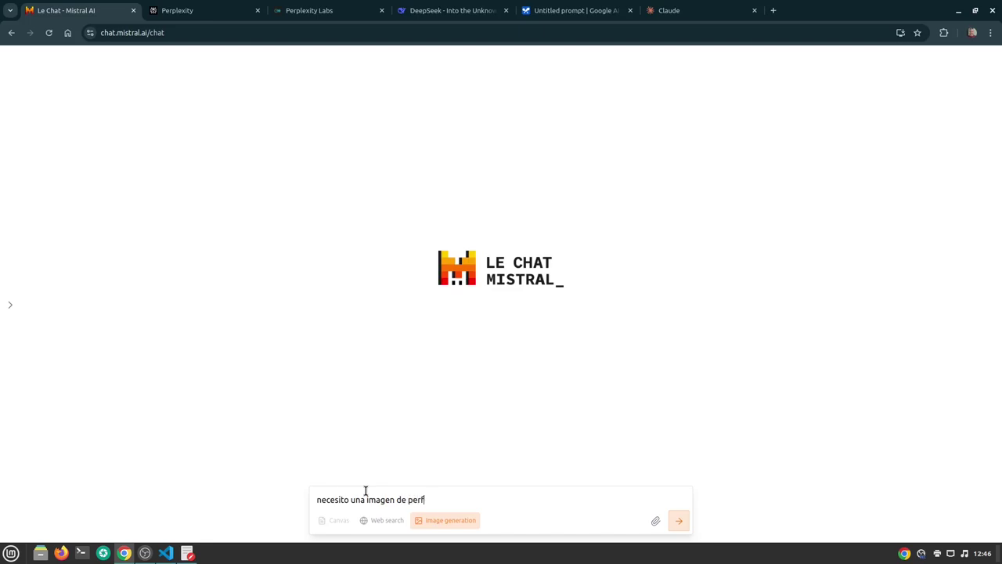
pyautogui.write('il de un obrero de la c')
pyautogui.write('onstruccion de un')
pyautogui.write('a')
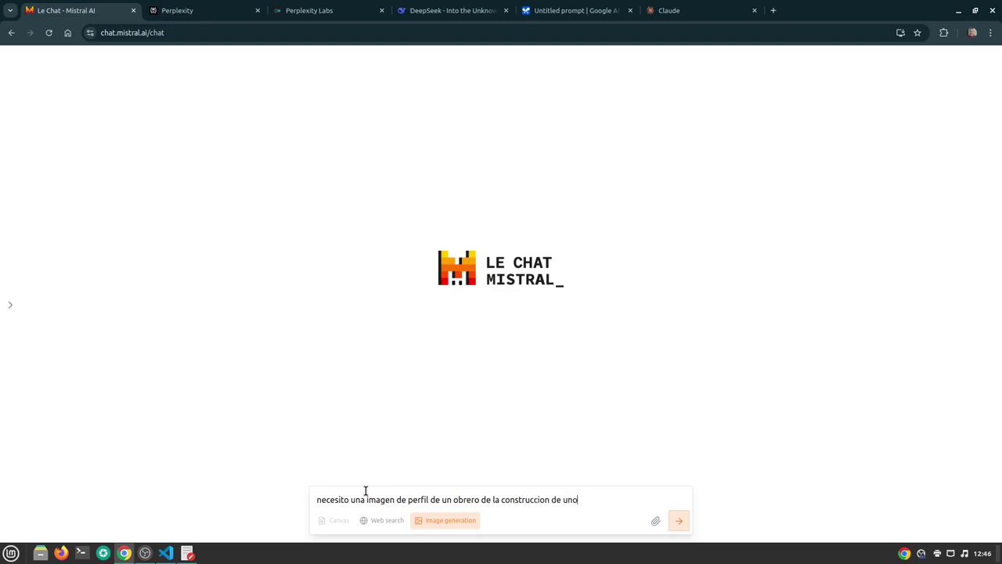
pyautogui.write('s 38 años')
pyautogui.press('Return')
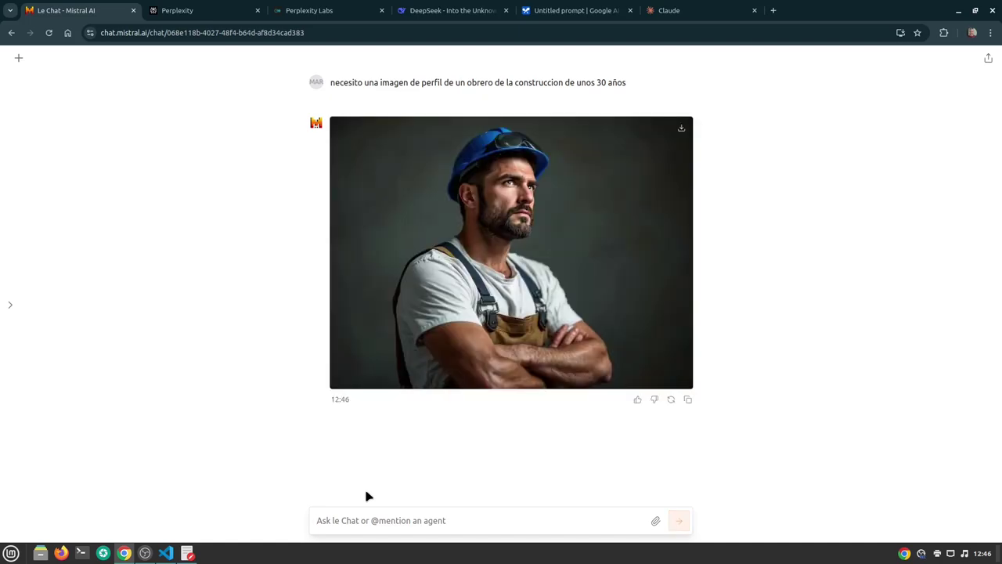
pyautogui.moveTo(626, 82); pyautogui.dragTo(331, 78)
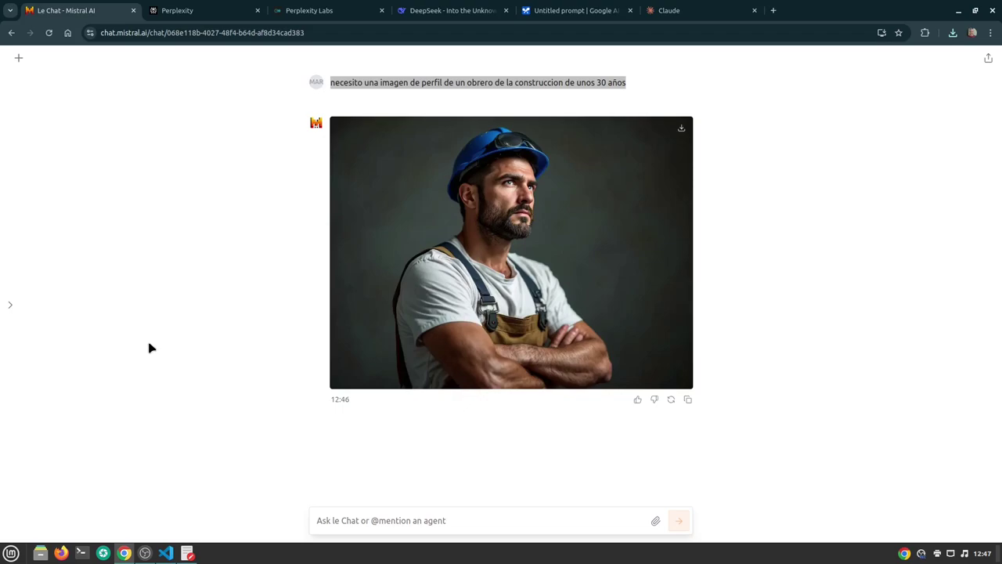
# Look over the Perplexity and Perplexity Labs pages and examine which models the Labs playground offers
pyautogui.click(217, 10)
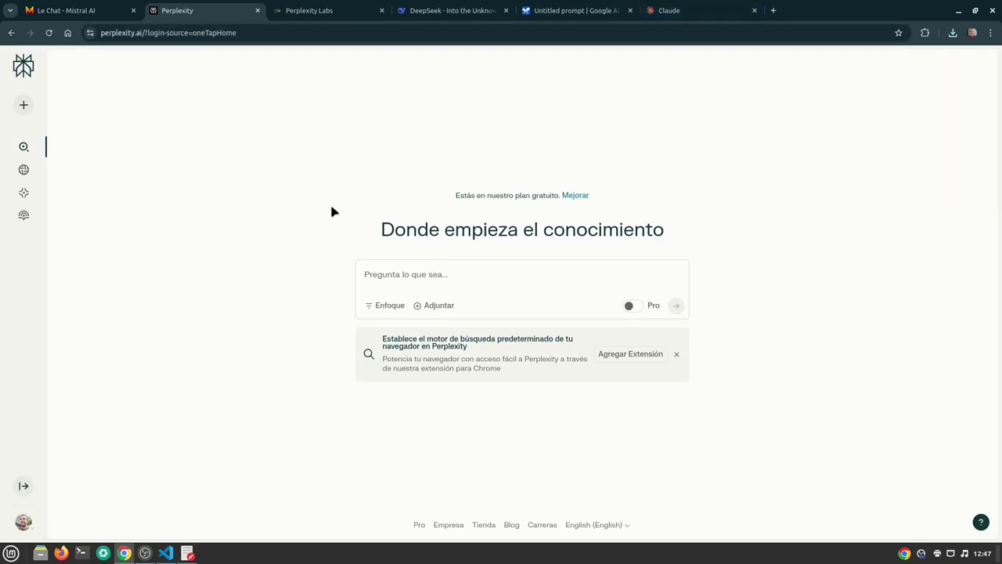
pyautogui.click(326, 9)
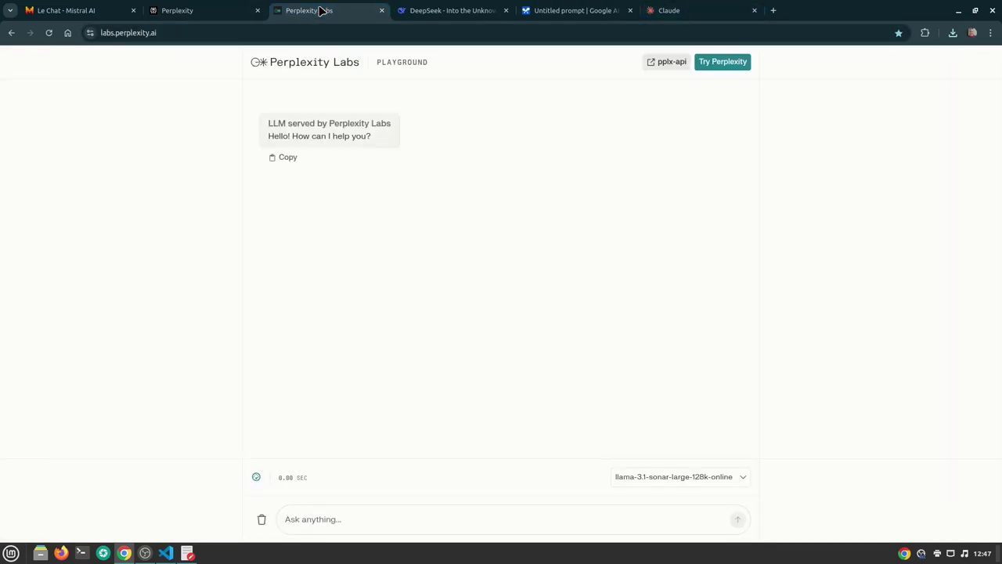
pyautogui.click(170, 11)
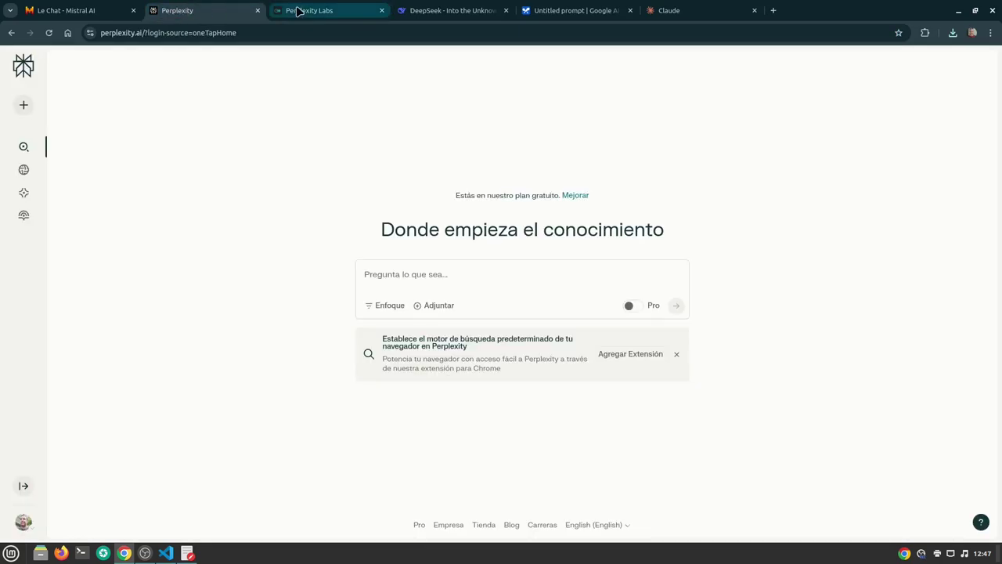
pyautogui.click(296, 11)
pyautogui.click(713, 476)
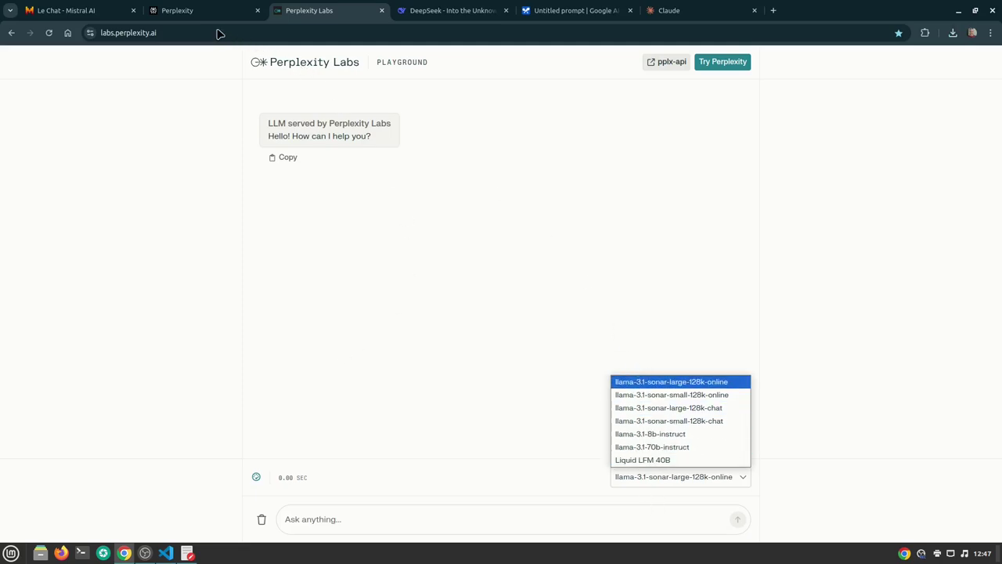
pyautogui.click(194, 17)
pyautogui.click(194, 17)
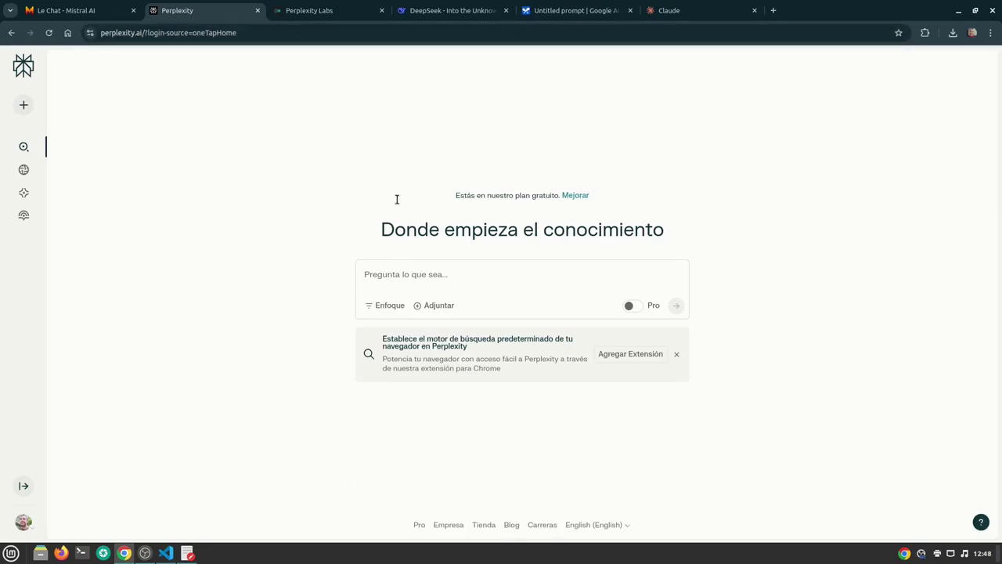
pyautogui.click(300, 13)
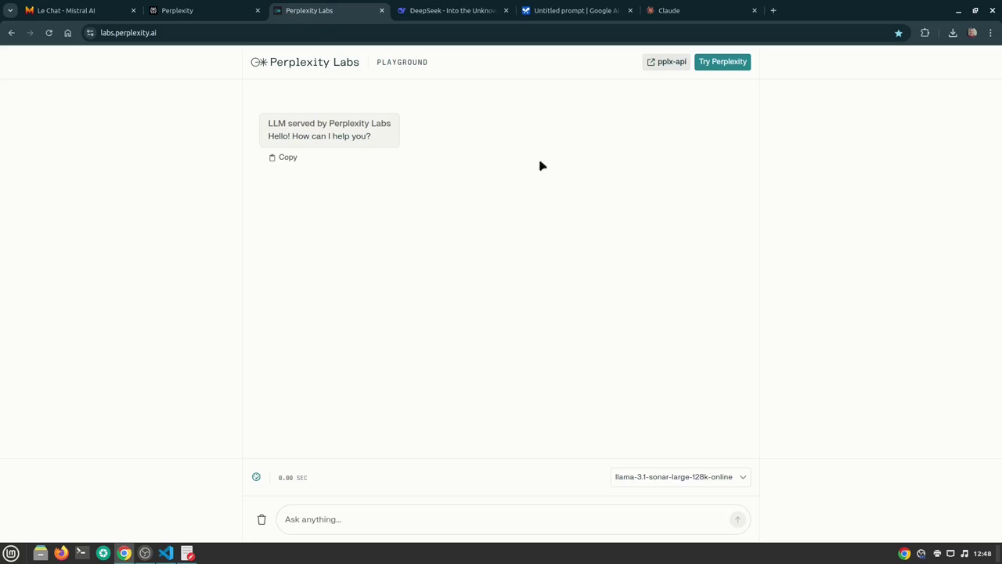
pyautogui.click(692, 474)
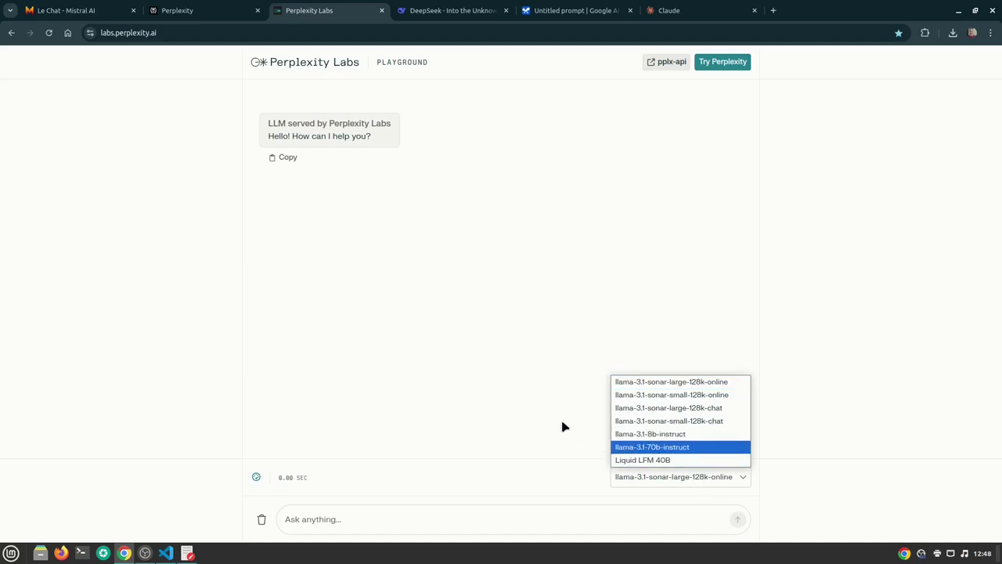
pyautogui.click(378, 381)
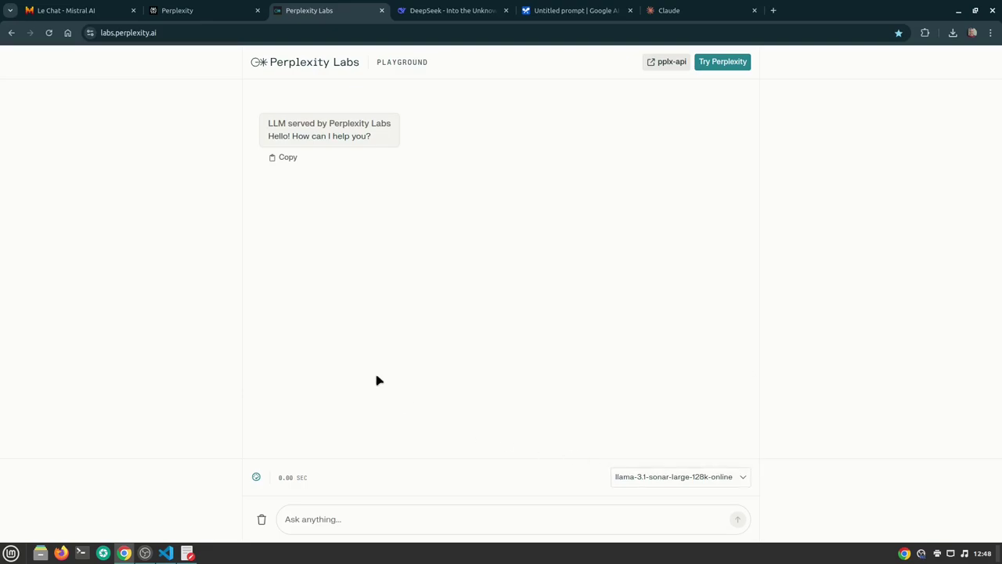
pyautogui.click(205, 14)
pyautogui.click(66, 12)
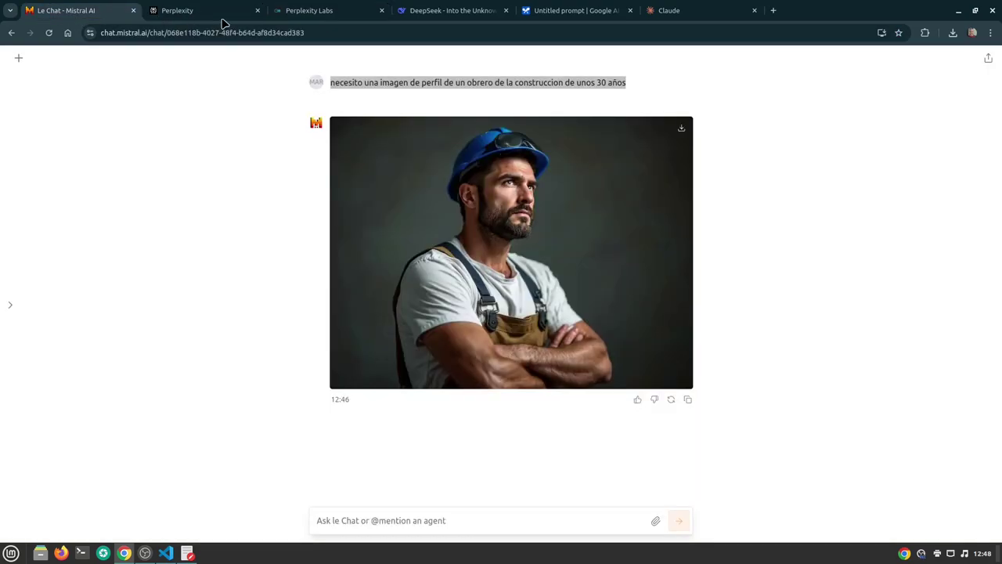
pyautogui.click(221, 19)
pyautogui.click(298, 17)
pyautogui.click(65, 10)
pyautogui.click(433, 519)
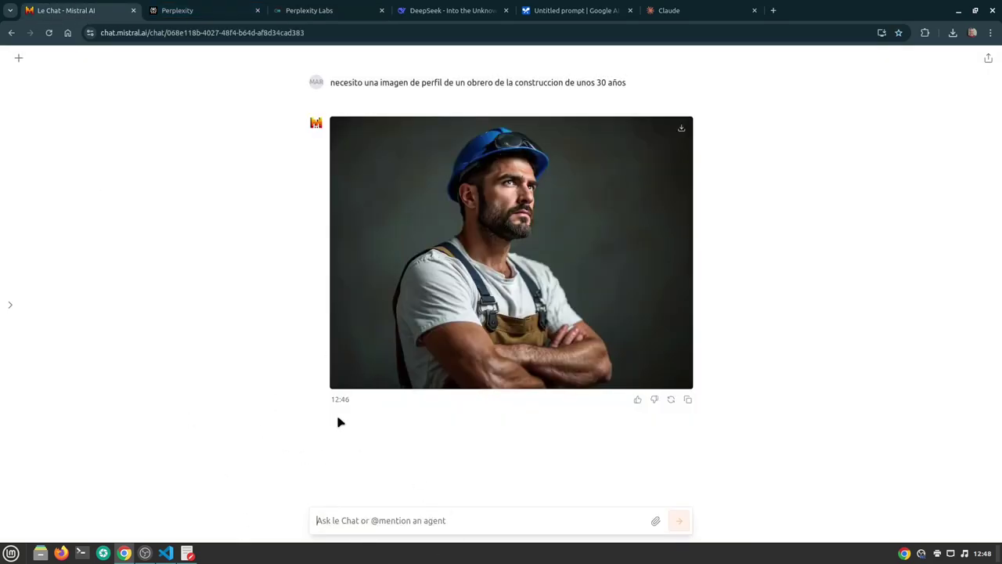
pyautogui.rightClick(532, 253)
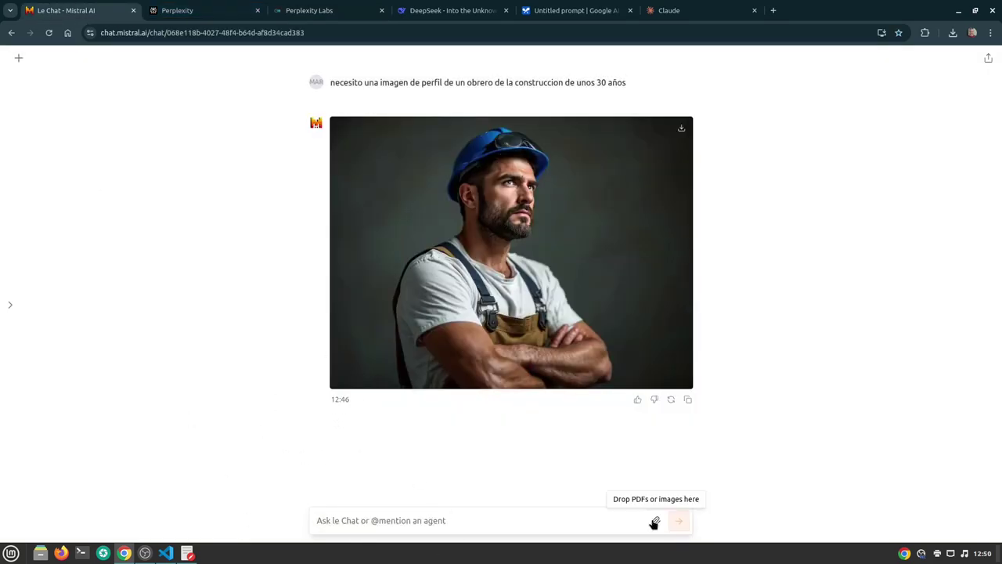
pyautogui.click(654, 520)
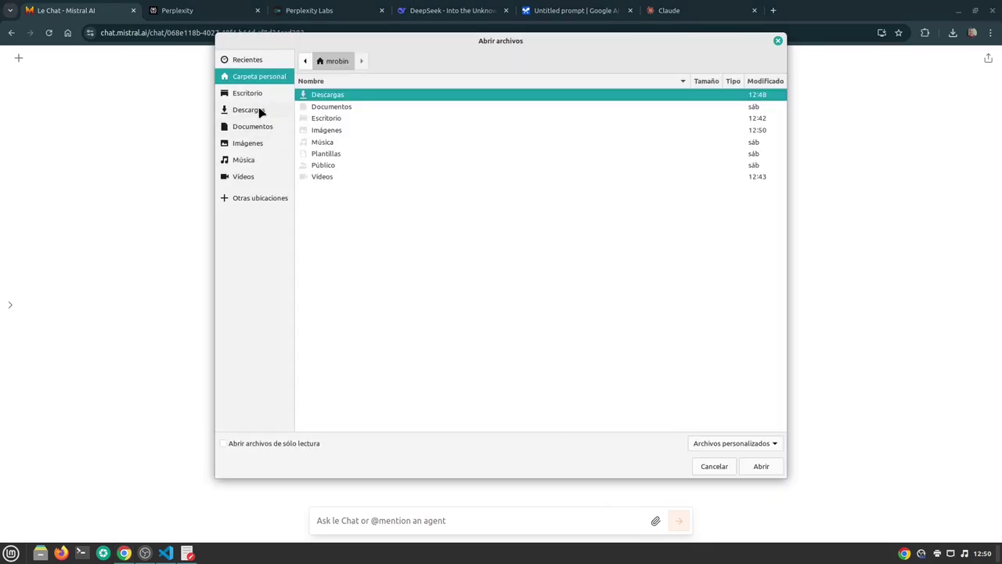
pyautogui.click(255, 146)
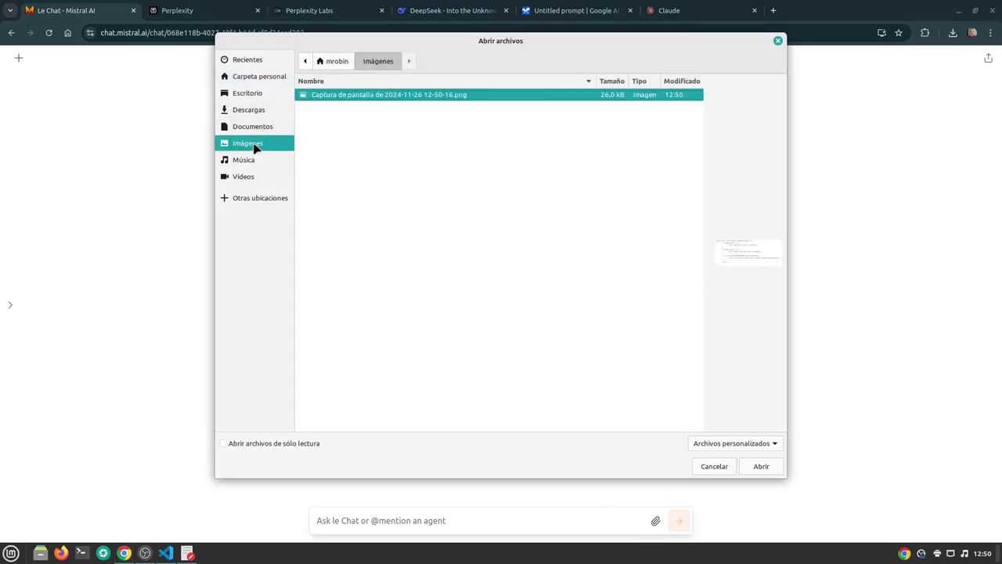
pyautogui.doubleClick(412, 96)
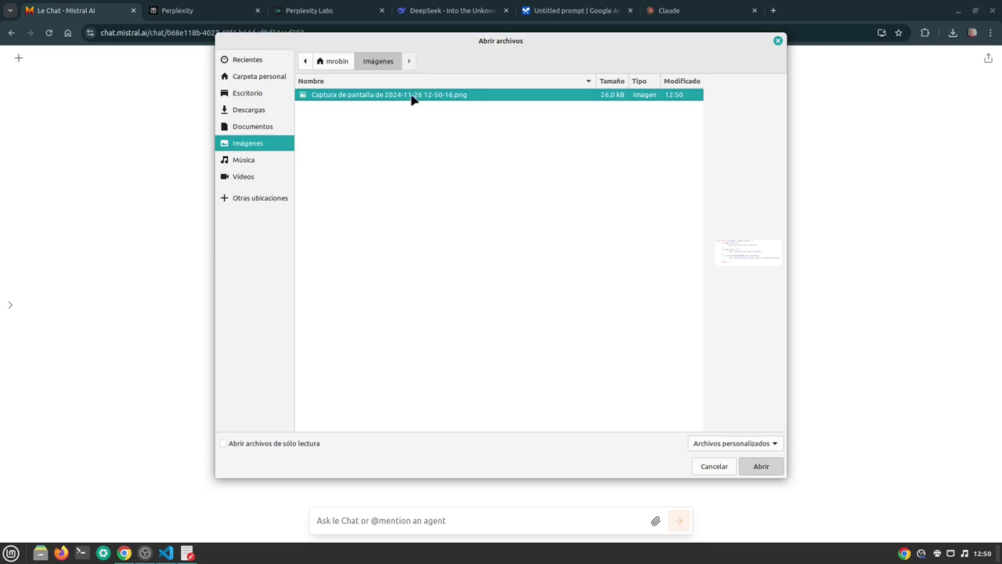
pyautogui.click(338, 467)
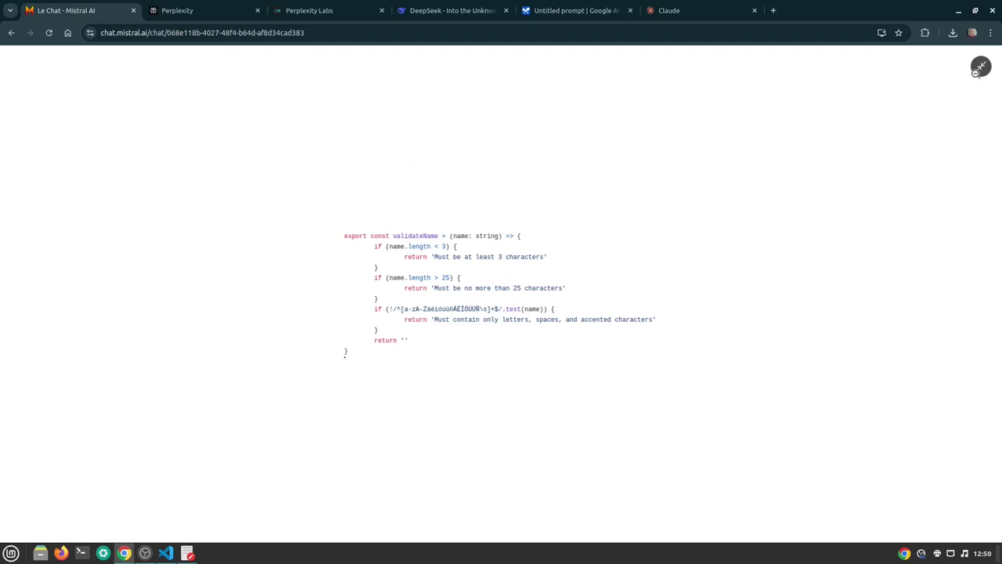
pyautogui.click(981, 65)
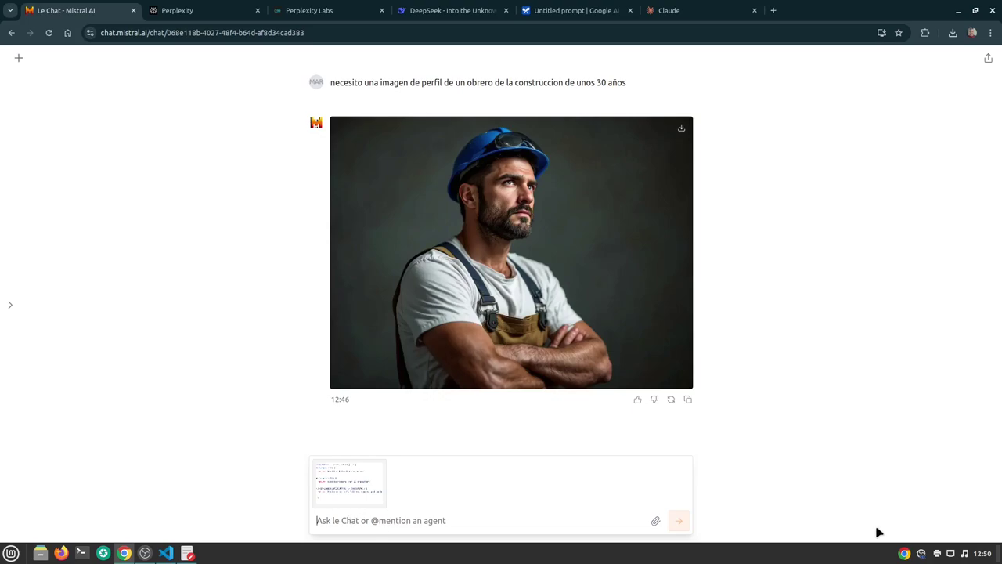
# Send the question "puedes analizar la imagen y decirme qué es lo que hace esa funcion ?" with the attached screenshot
pyautogui.write('puedes analizar l')
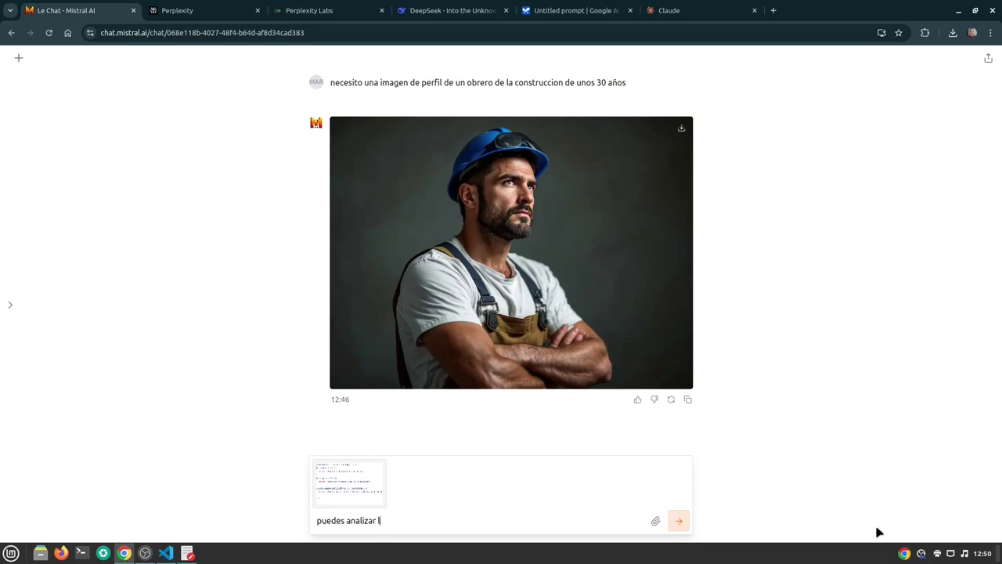
pyautogui.write('a imagen y decirme qué es lo ')
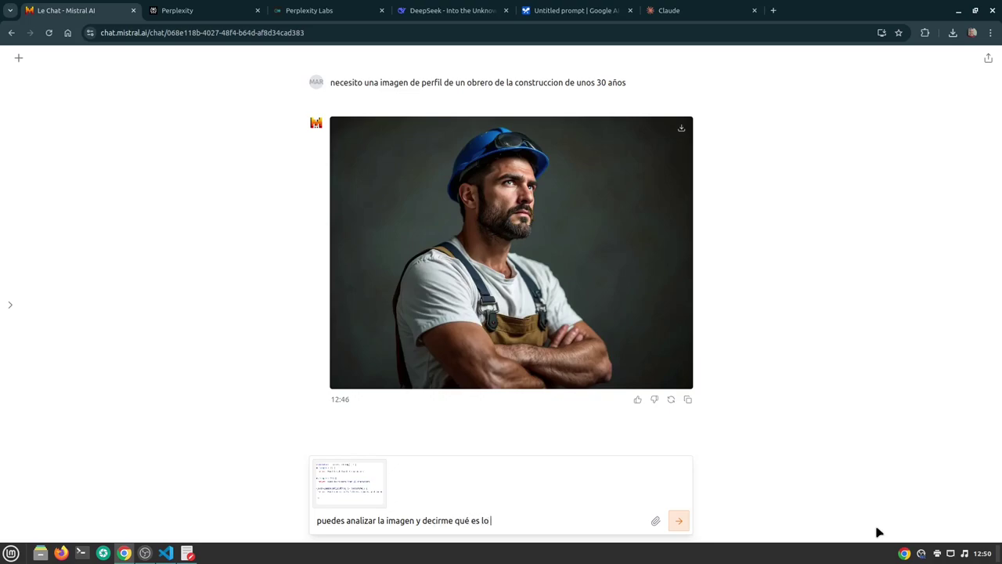
pyautogui.write('que hacer esa funcion ?')
pyautogui.press('Return')
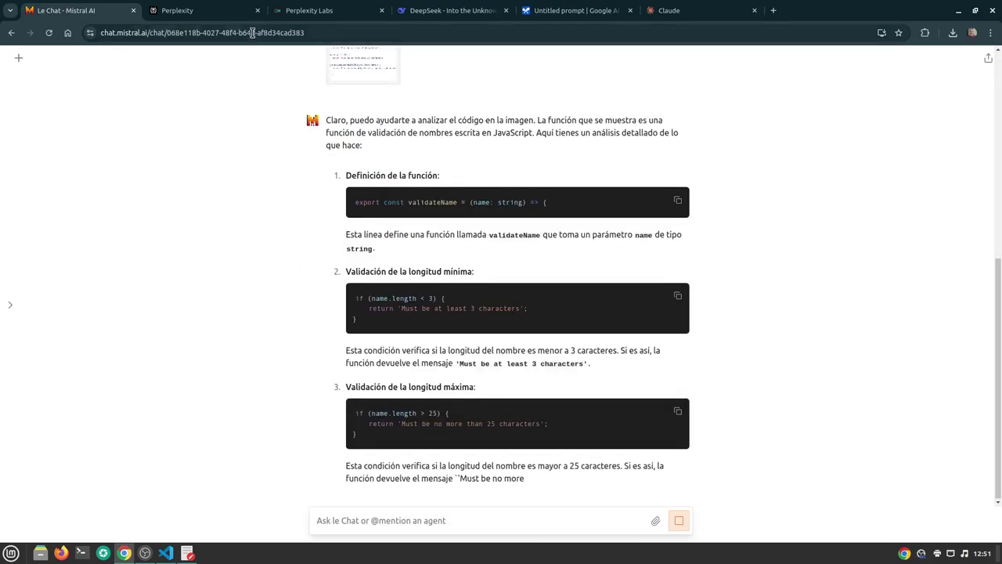
# Read through Le Chat's explanation of the validateName function, including the permitted-characters check and the final return
pyautogui.scroll(3, 376, 200)
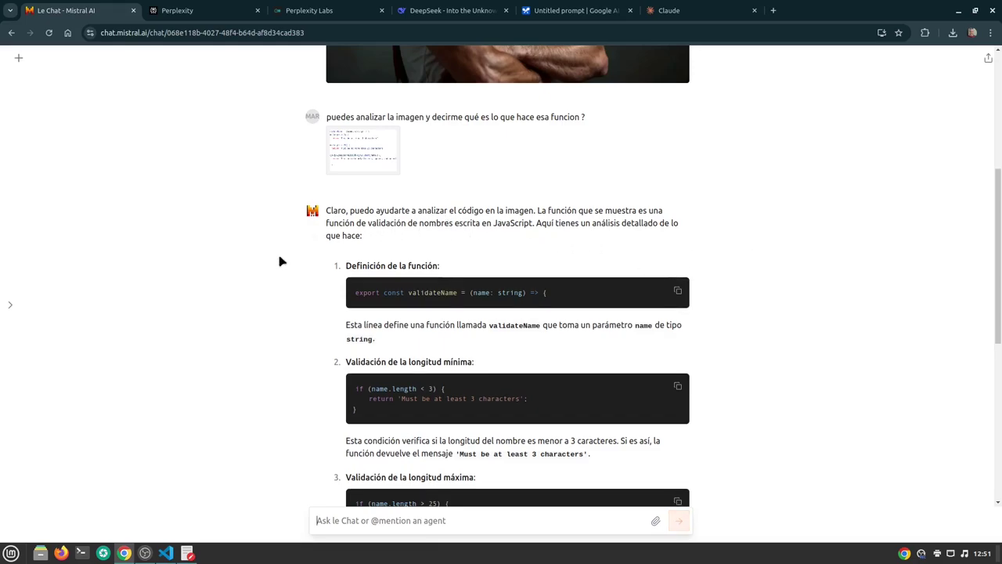
pyautogui.scroll(-3, 303, 194)
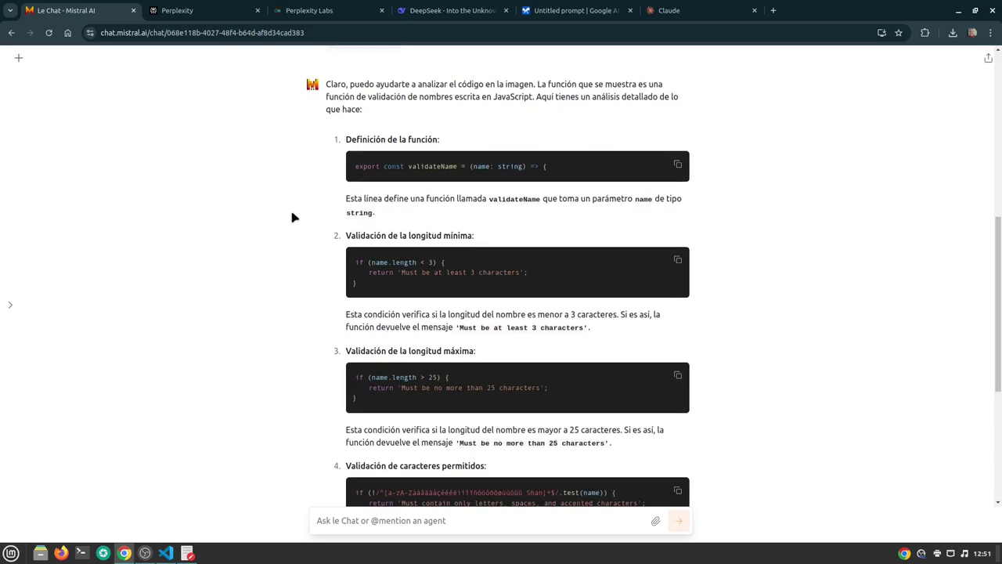
pyautogui.scroll(-3, 356, 138)
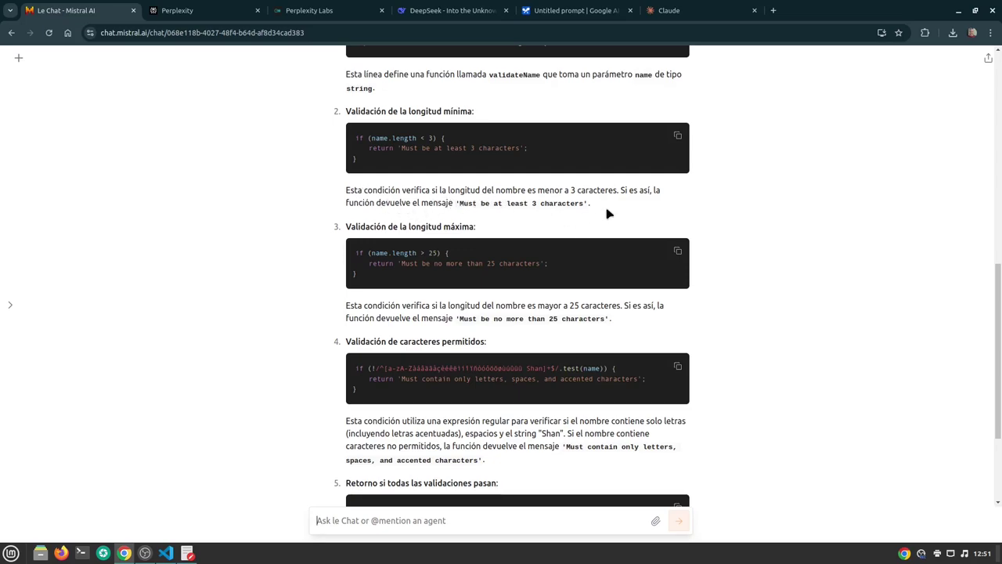
pyautogui.scroll(-3, 208, 246)
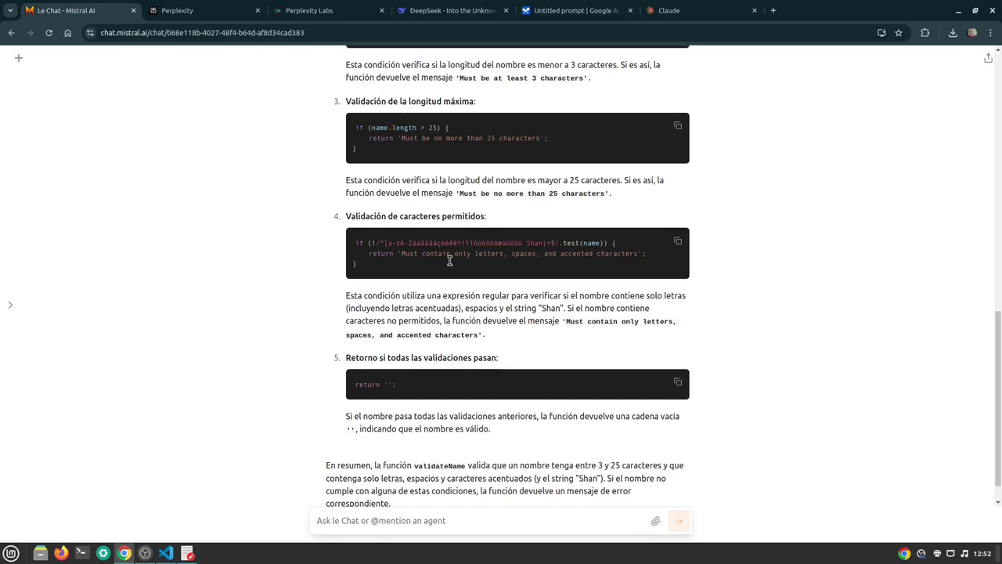
pyautogui.scroll(-1, 297, 301)
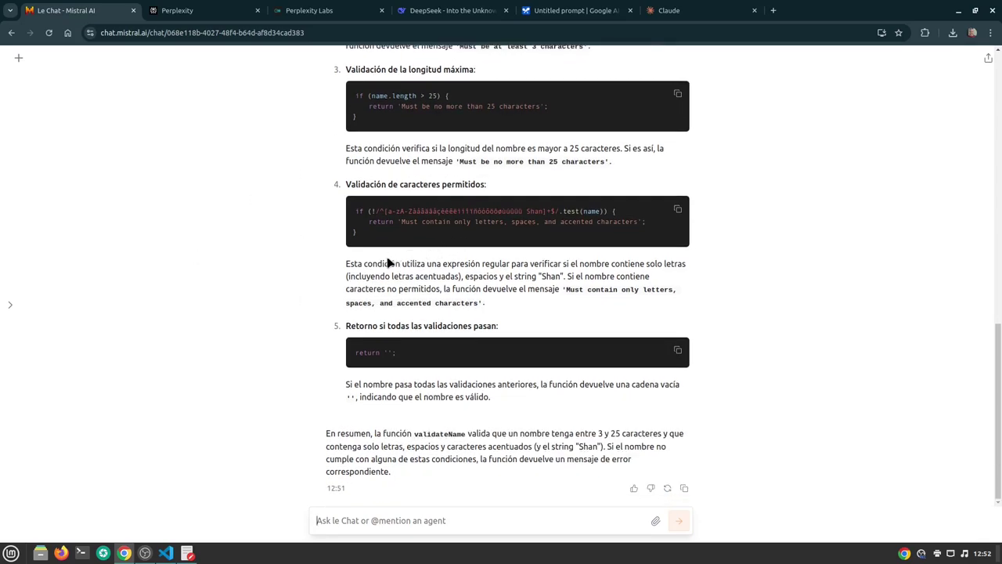
pyautogui.moveTo(402, 264); pyautogui.dragTo(635, 275)
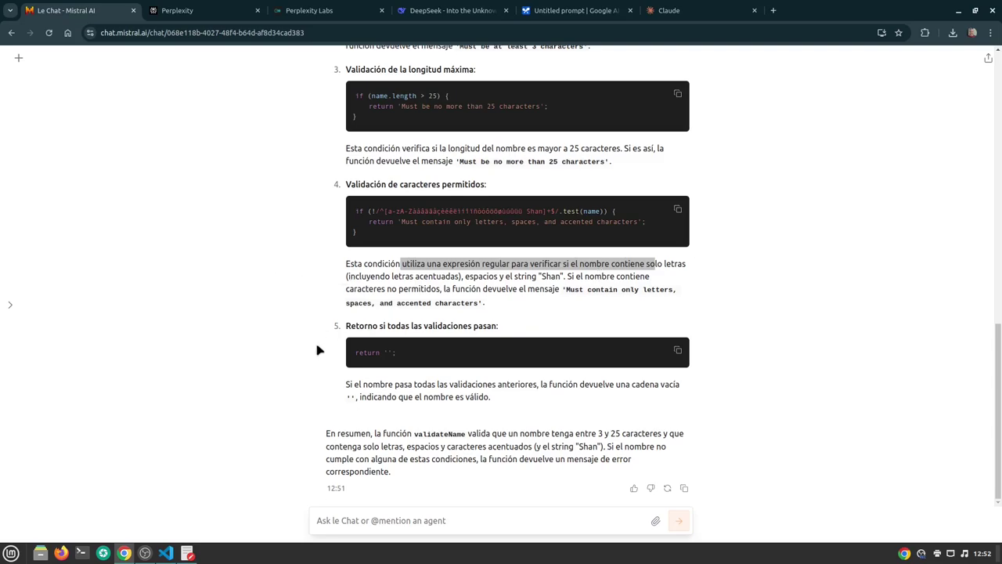
pyautogui.moveTo(380, 384); pyautogui.dragTo(552, 382)
pyautogui.click(584, 382)
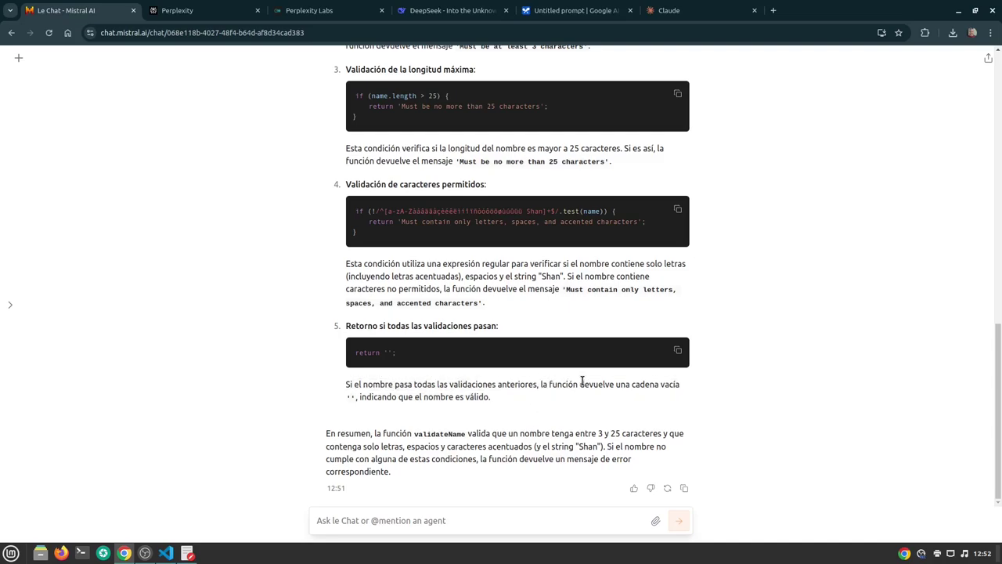
pyautogui.moveTo(381, 381); pyautogui.dragTo(490, 396)
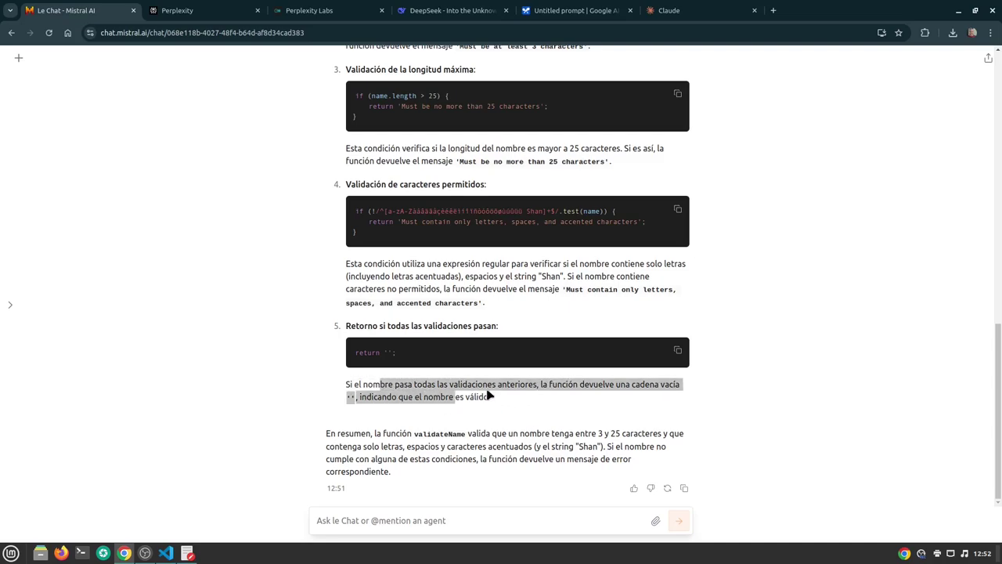
pyautogui.click(342, 415)
pyautogui.scroll(10, 235, 259)
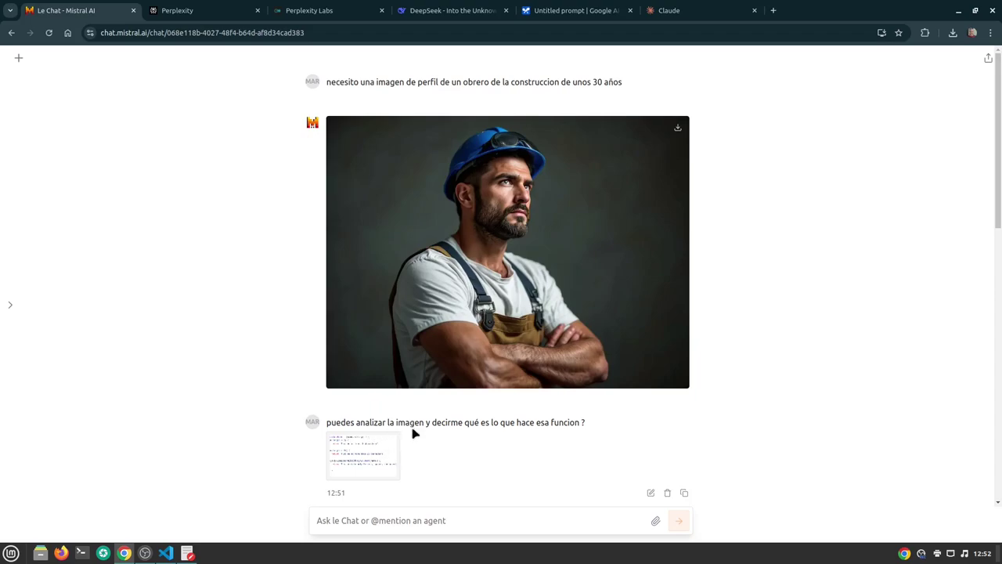
# Check Perplexity's file attachment option and look over the Perplexity Labs playground and its message box
pyautogui.click(181, 10)
pyautogui.click(311, 9)
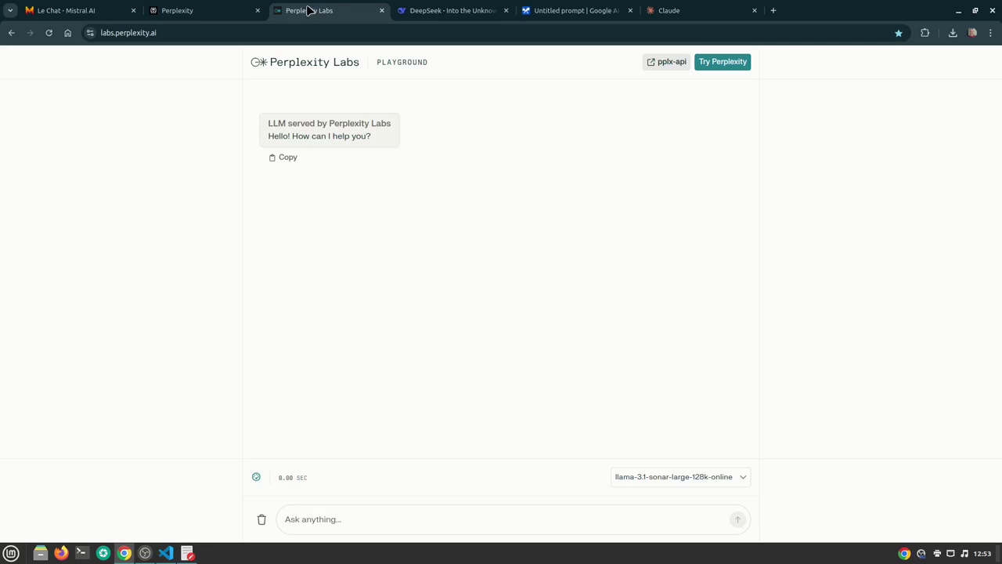
pyautogui.click(169, 9)
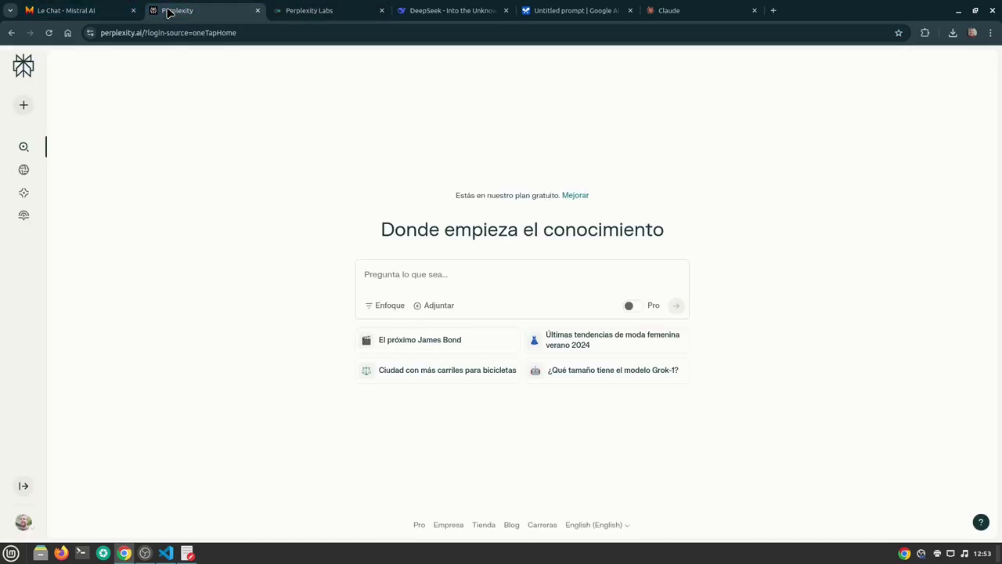
pyautogui.click(419, 310)
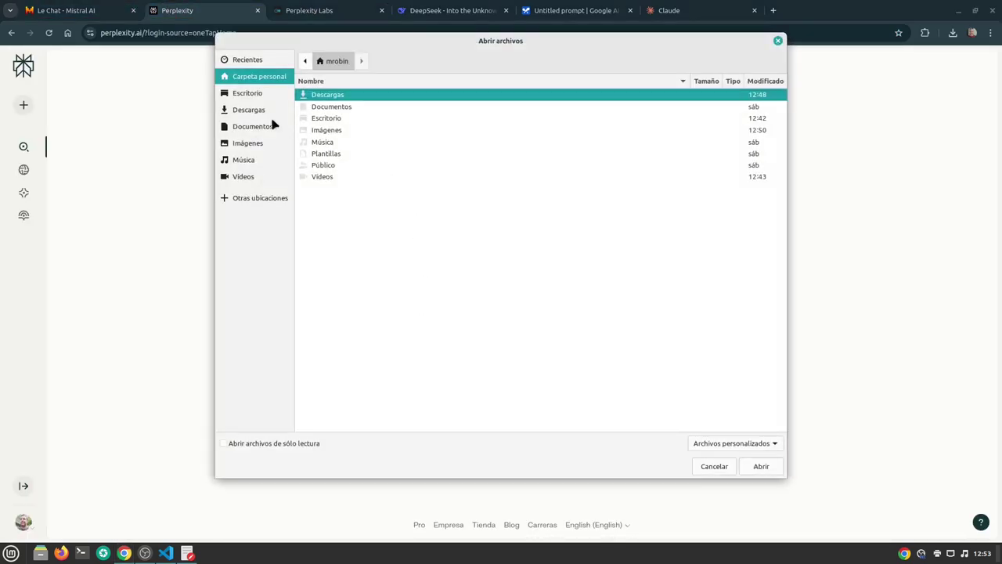
pyautogui.press('Escape')
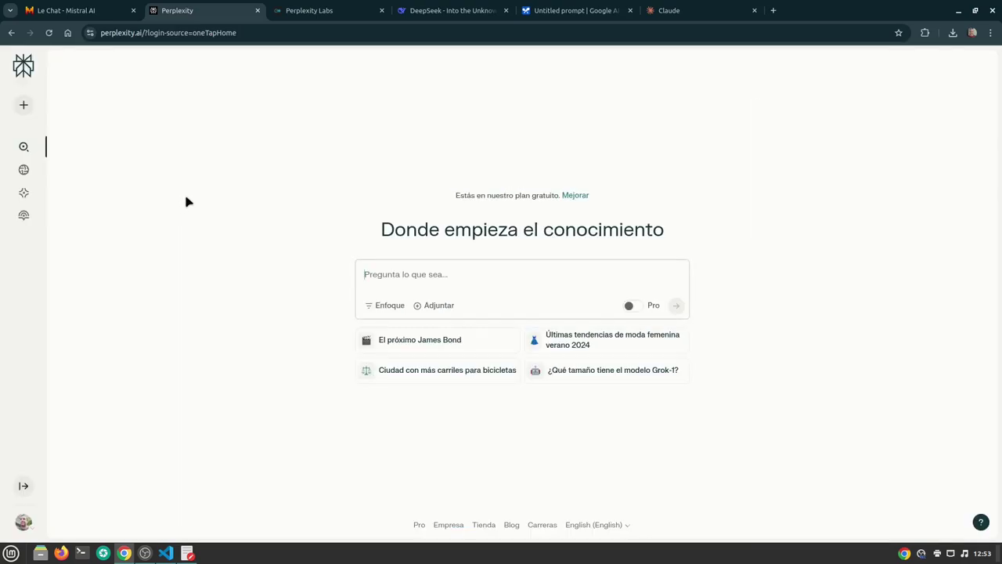
pyautogui.click(755, 117)
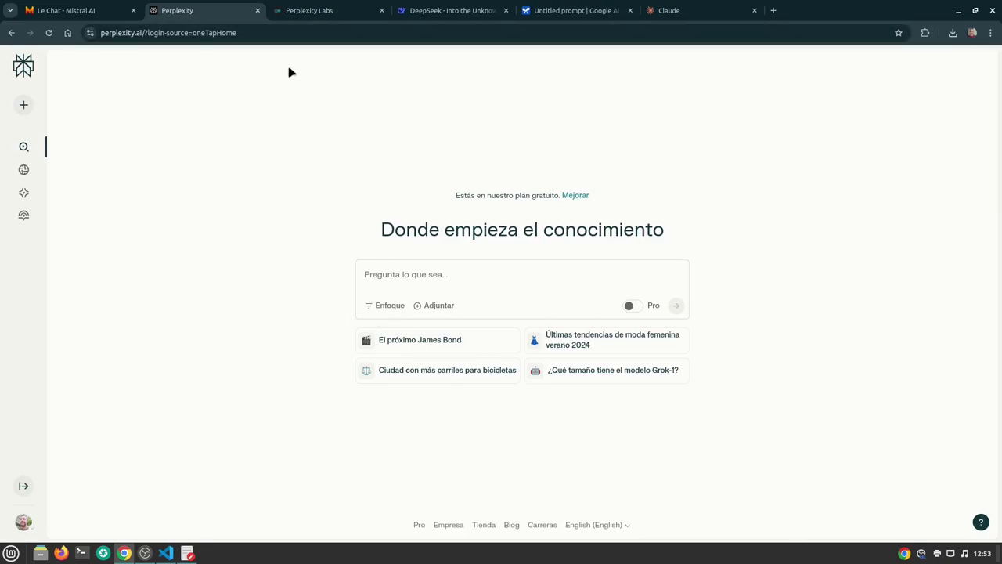
pyautogui.click(307, 12)
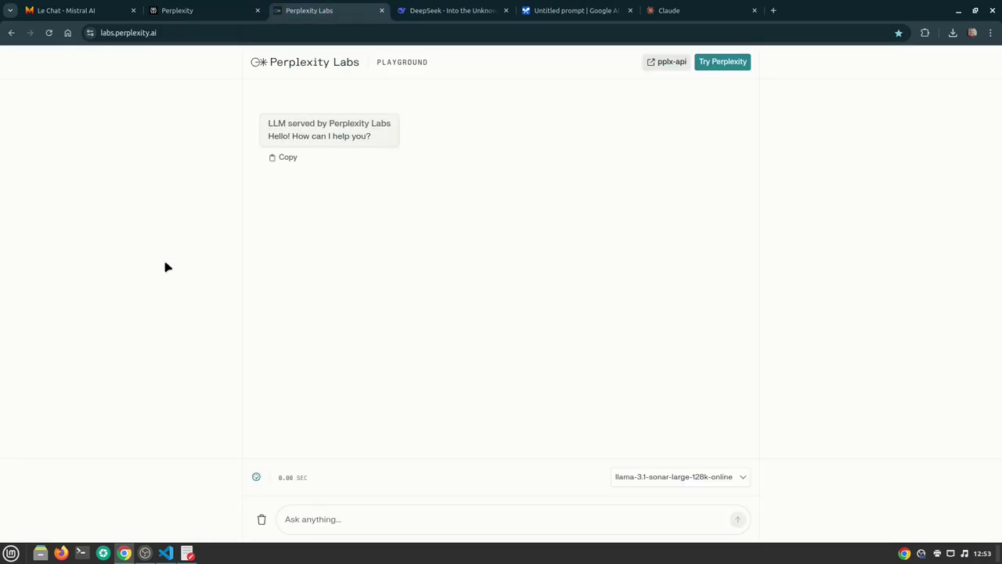
pyautogui.click(342, 516)
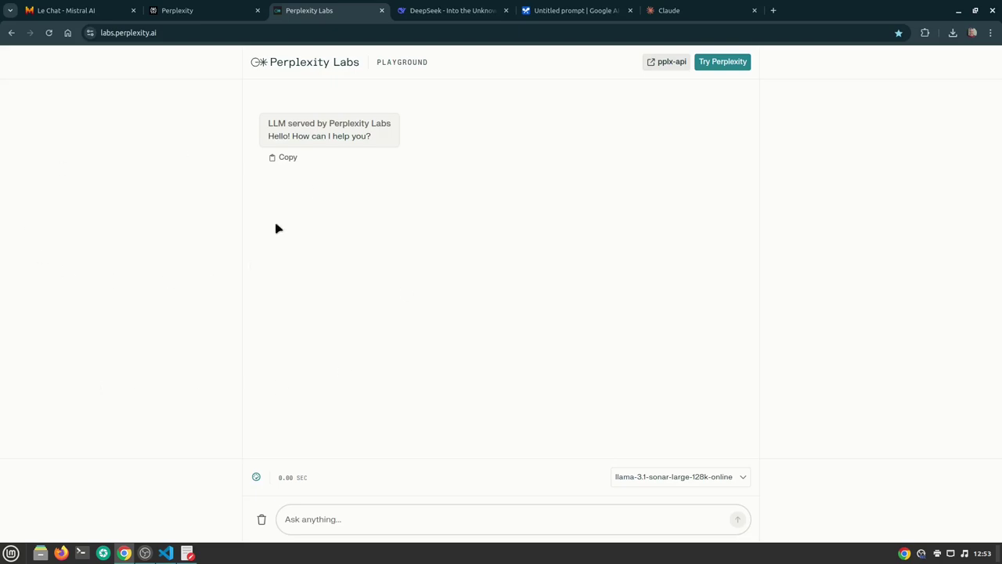
pyautogui.hotkey('ctrl', 'Tab')
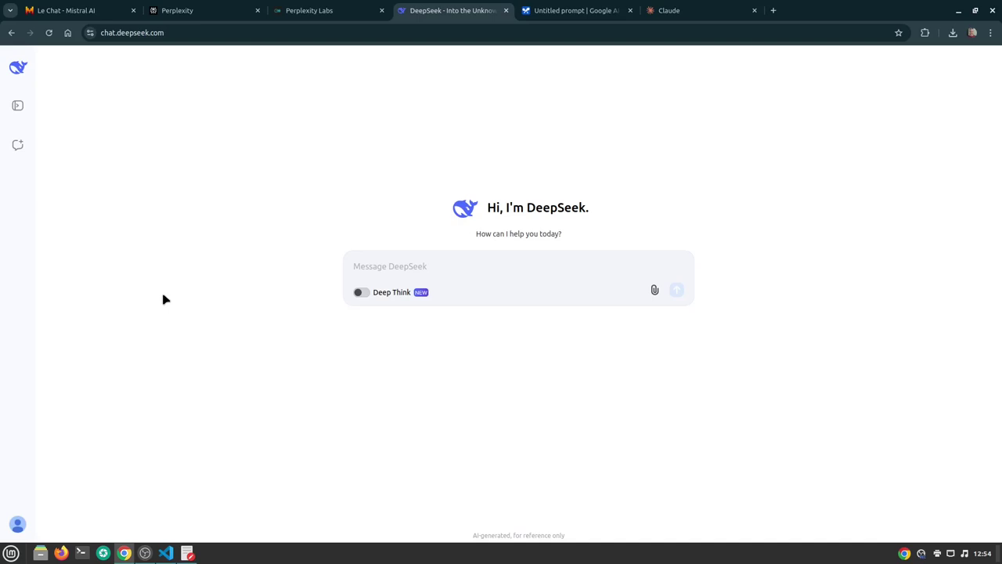
pyautogui.click(654, 291)
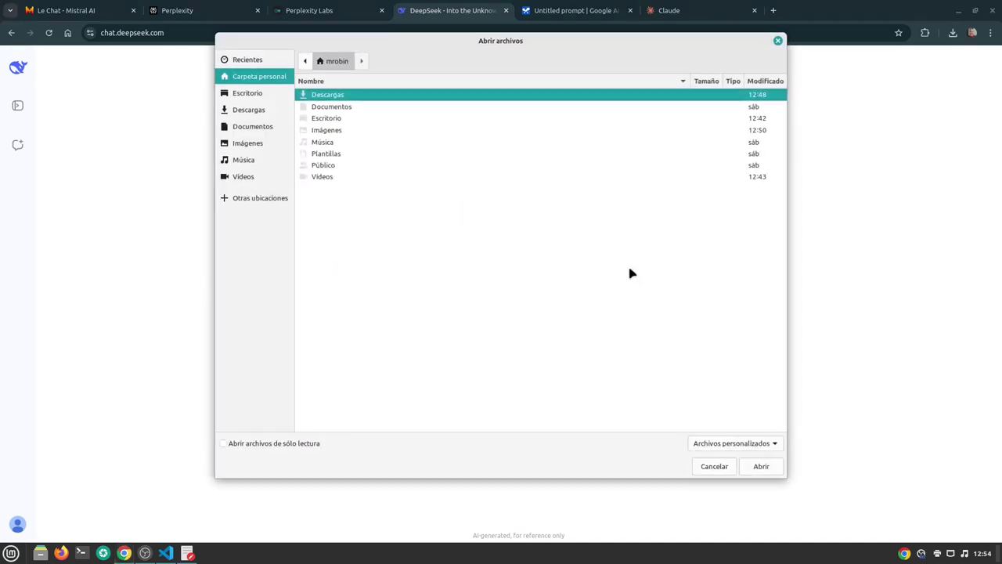
pyautogui.doubleClick(325, 130)
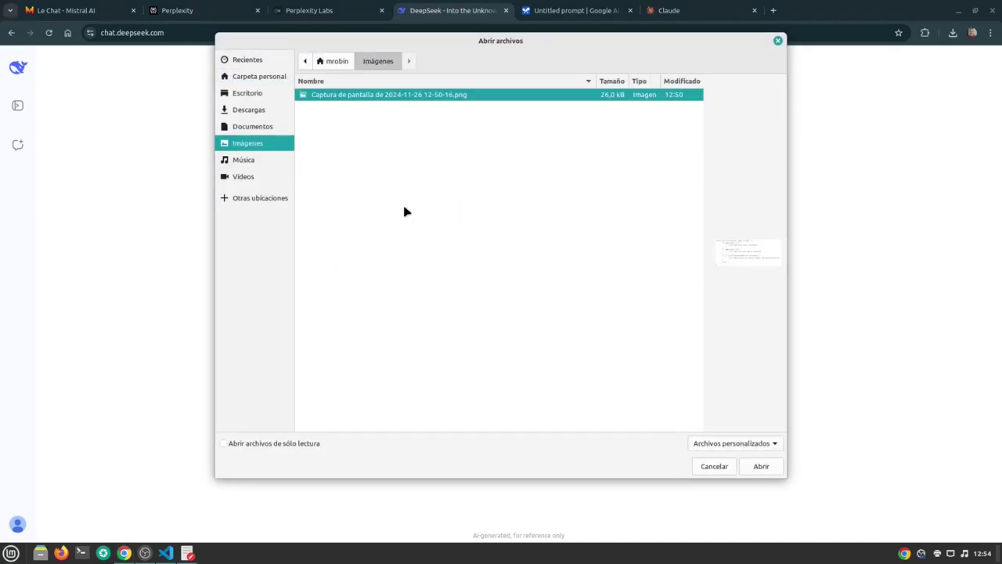
pyautogui.press('Return')
# Ask "puedes analizar la imagen y decirme que hace esta funcion ?" and send it with Deep Think enabled
pyautogui.write('puede')
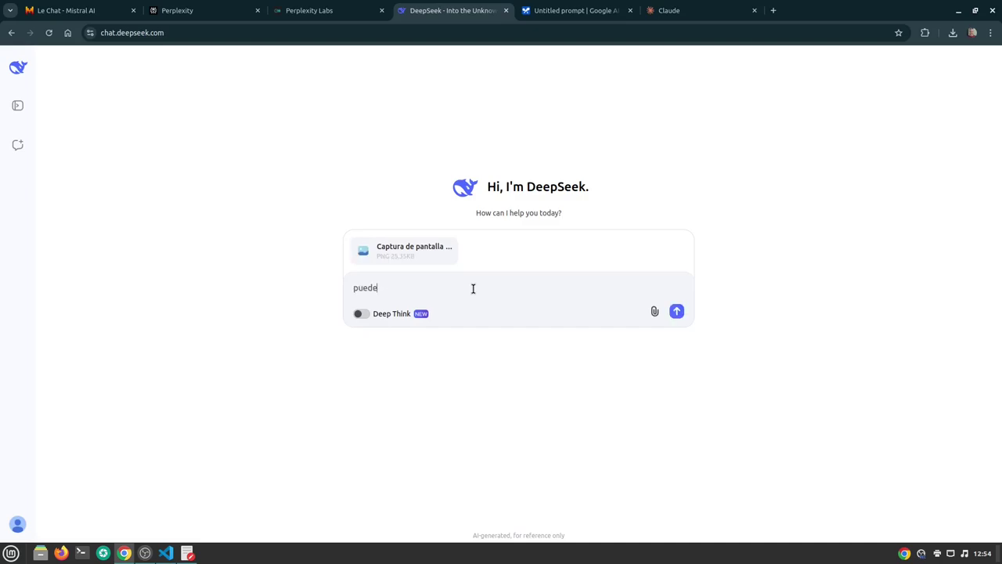
pyautogui.write('s analizar la imagen y decirme que hace')
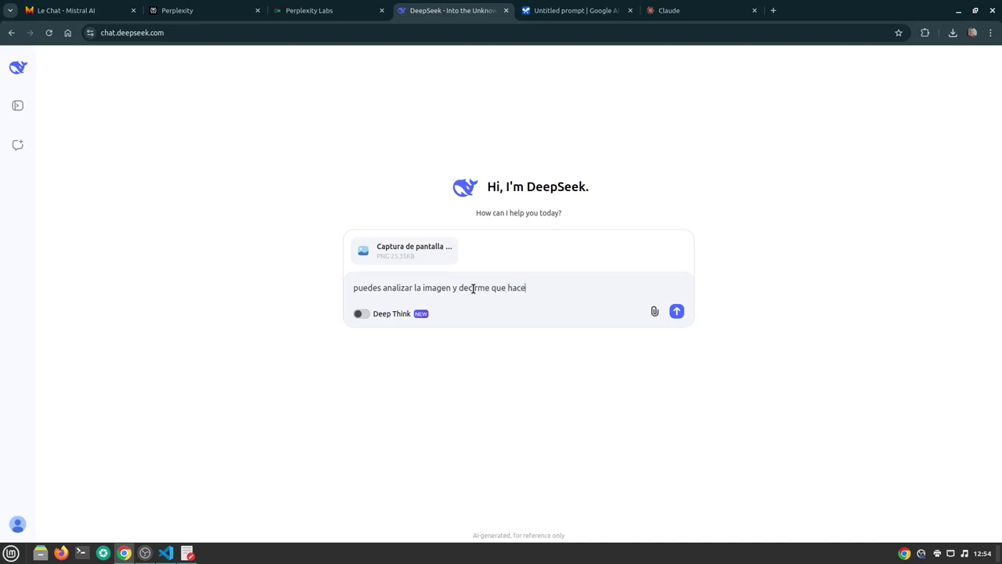
pyautogui.write(' esta funcion ?')
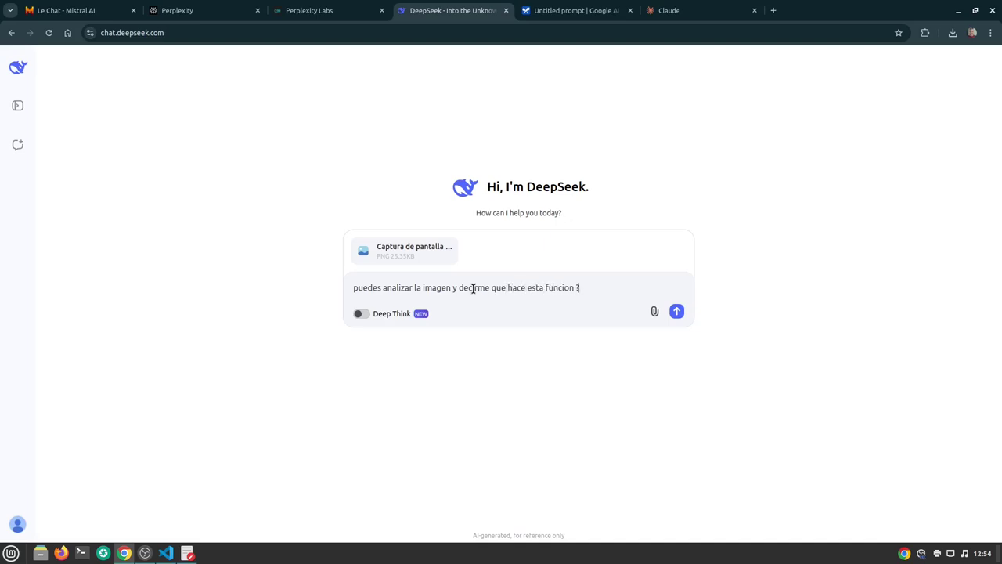
pyautogui.click(362, 314)
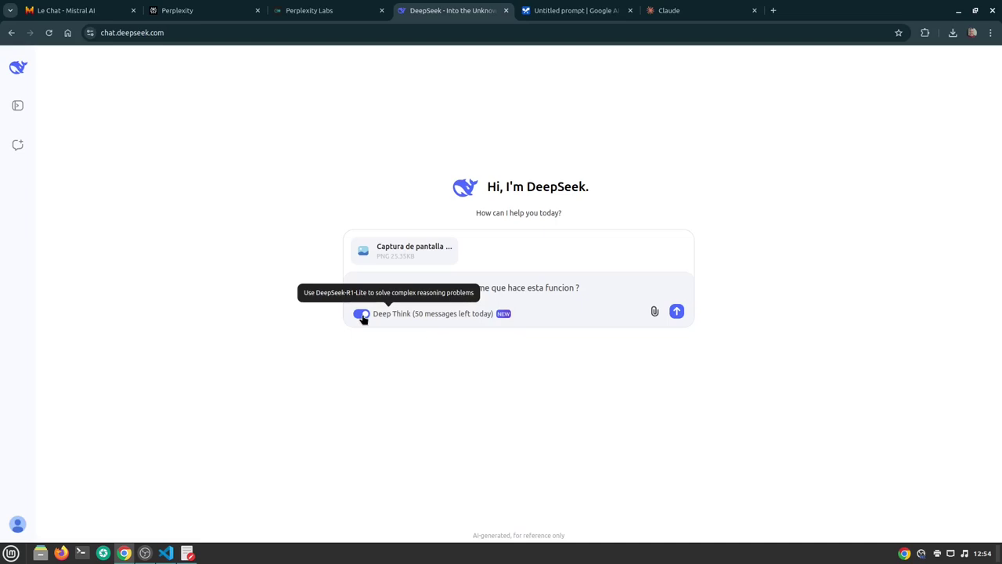
pyautogui.click(677, 312)
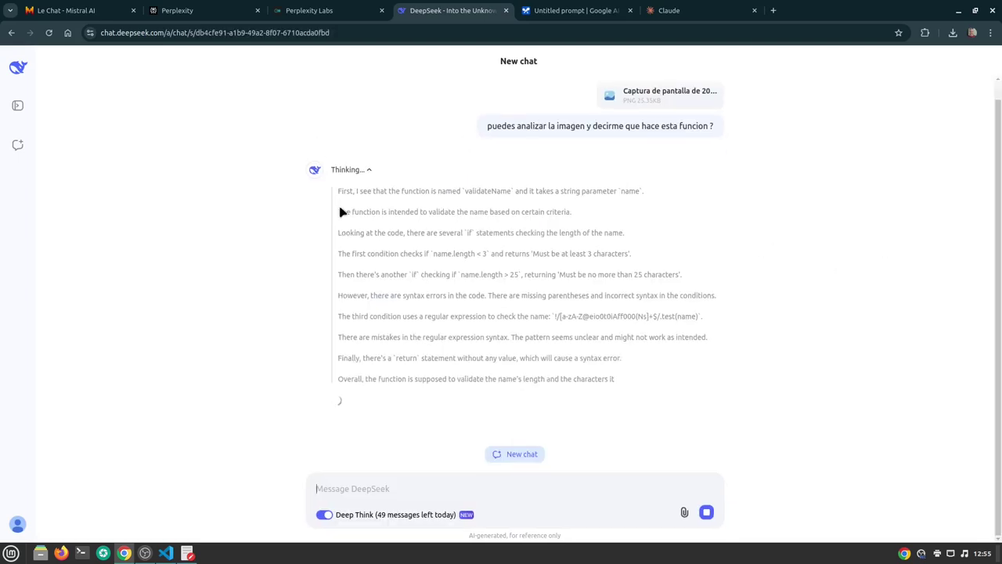
# Read through DeepSeek's reasoning, its step-by-step explanation of validateName, the listed syntax errors and the corrected function
pyautogui.scroll(5, 408, 174)
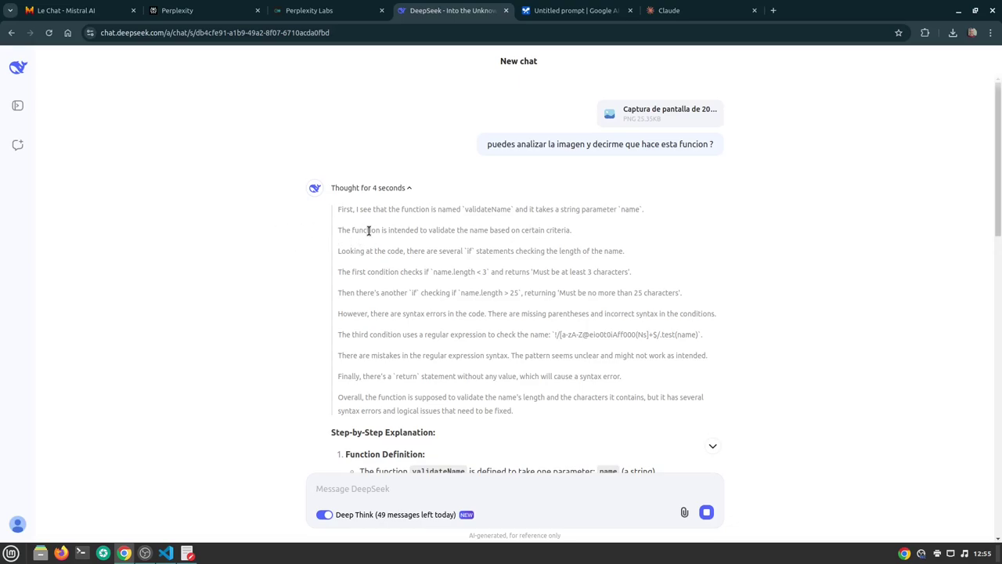
pyautogui.scroll(-5, 368, 229)
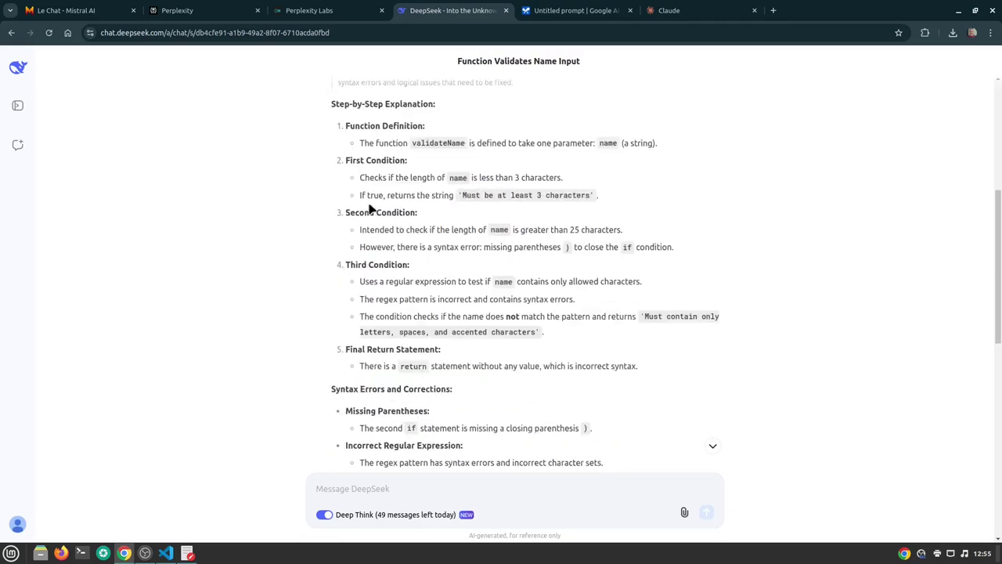
pyautogui.scroll(-1, 368, 202)
pyautogui.scroll(2, 349, 200)
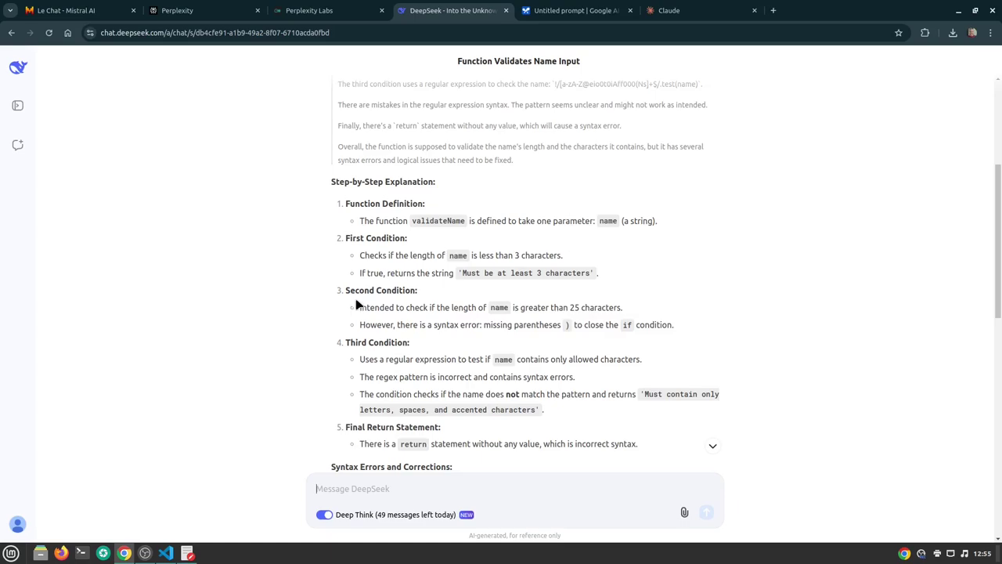
pyautogui.scroll(-3, 356, 304)
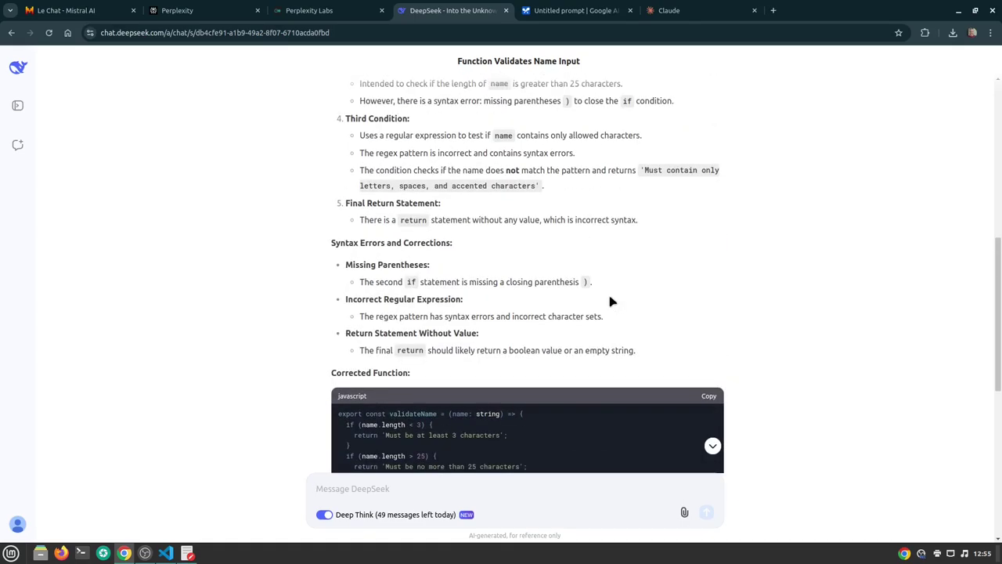
pyautogui.scroll(1, 615, 288)
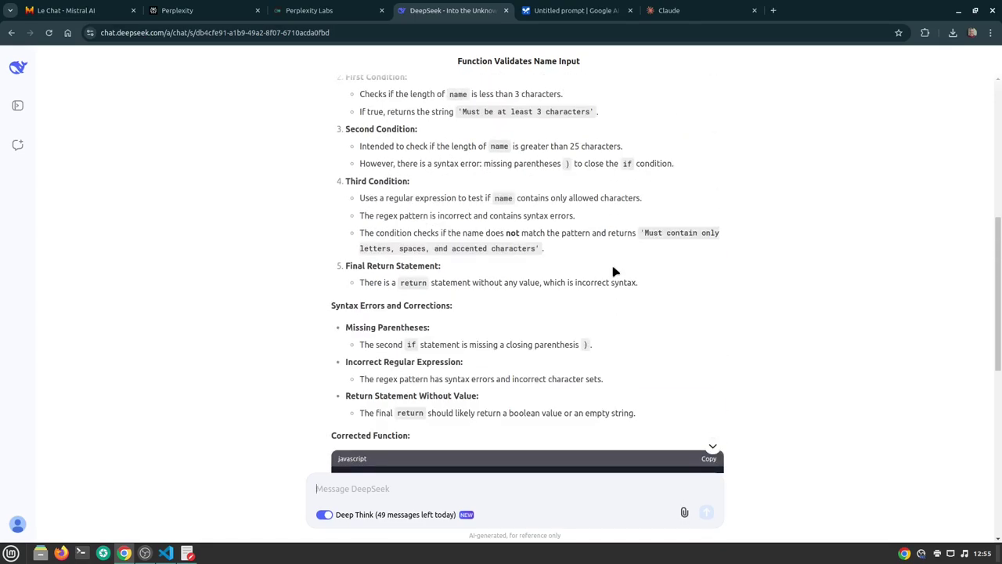
pyautogui.scroll(-3, 512, 253)
pyautogui.moveTo(331, 116); pyautogui.dragTo(517, 237)
pyautogui.click(517, 237)
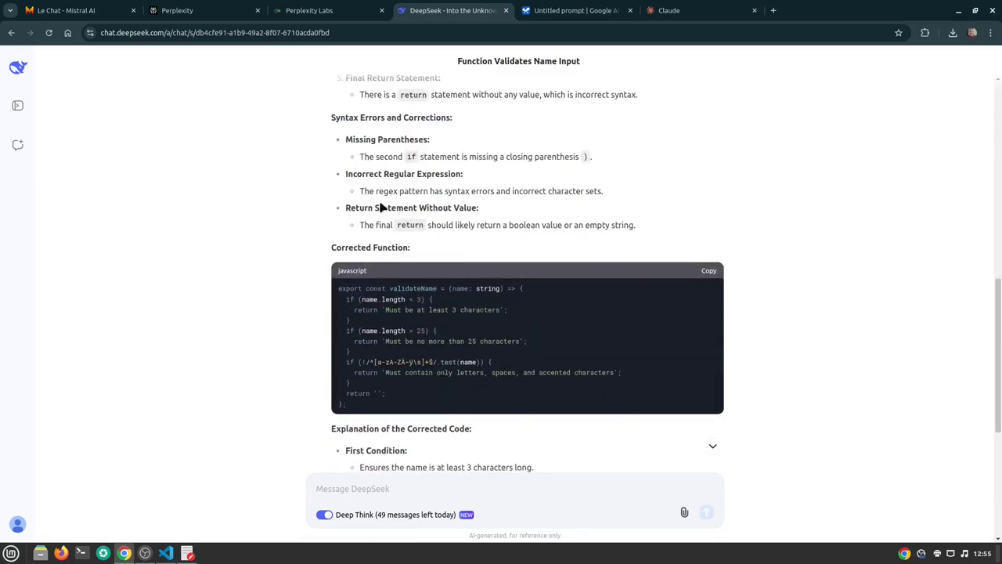
pyautogui.scroll(-2, 381, 207)
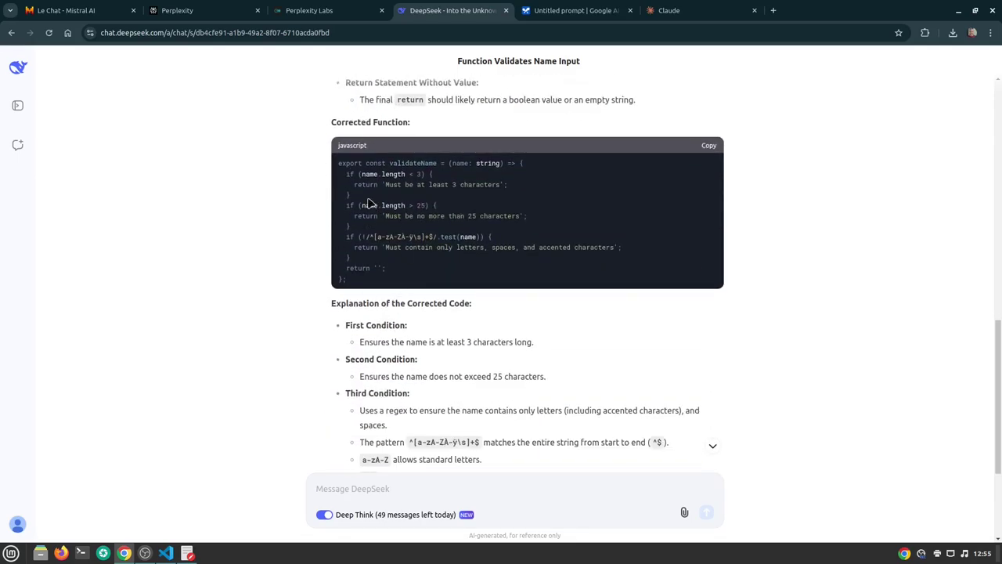
pyautogui.scroll(-1, 381, 268)
pyautogui.scroll(5, 269, 197)
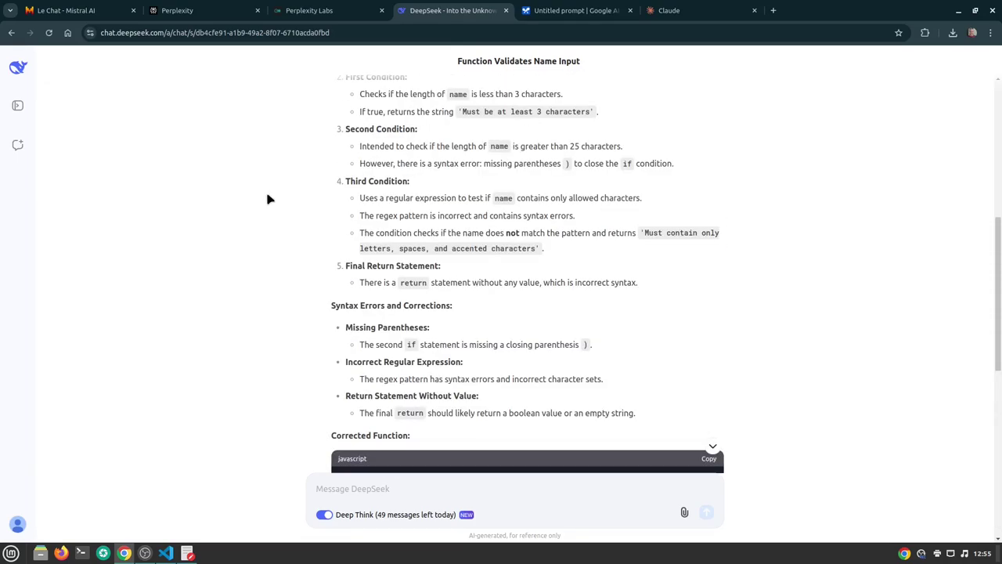
pyautogui.scroll(5, 268, 196)
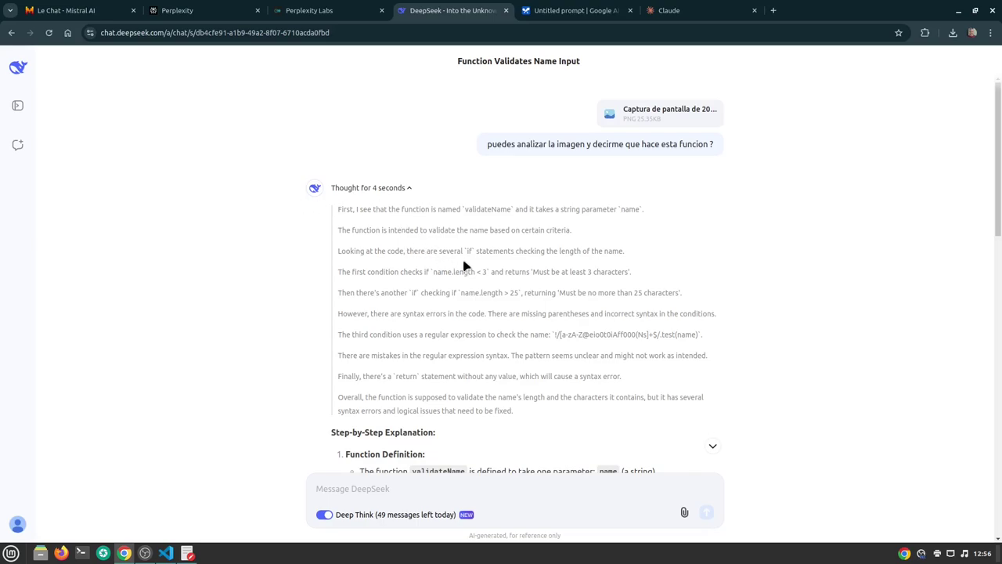
# Revisit the Le Chat conversation and the Perplexity Labs playground, and switch to Google AI Studio
pyautogui.click(67, 11)
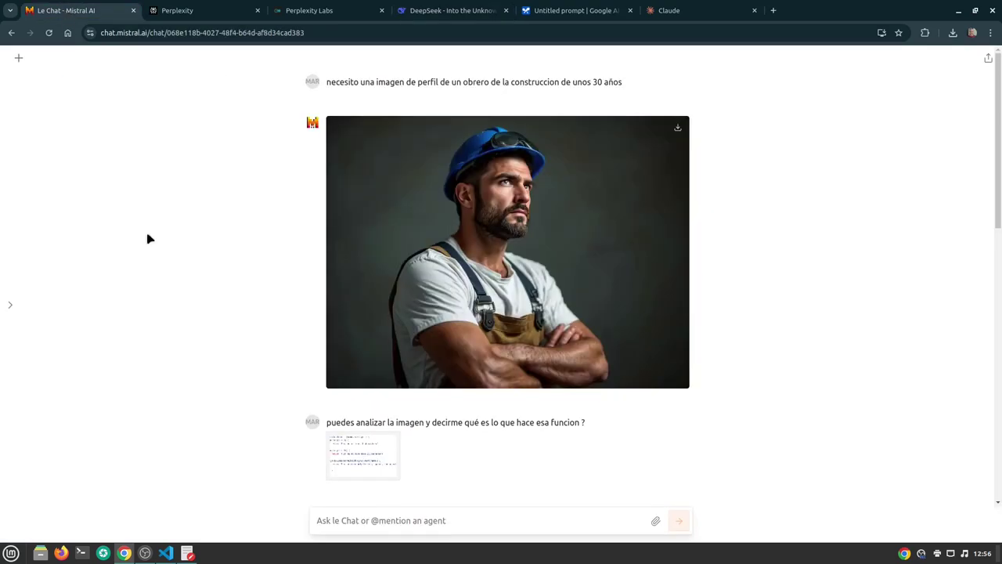
pyautogui.click(294, 9)
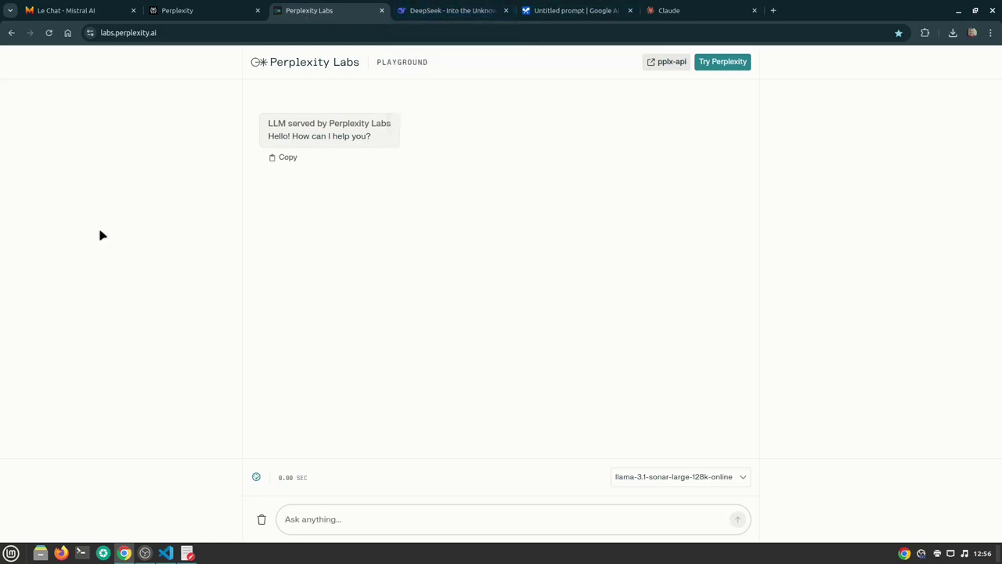
pyautogui.hotkey('ctrl', 'Tab')
pyautogui.hotkey('ctrl', 'Tab')
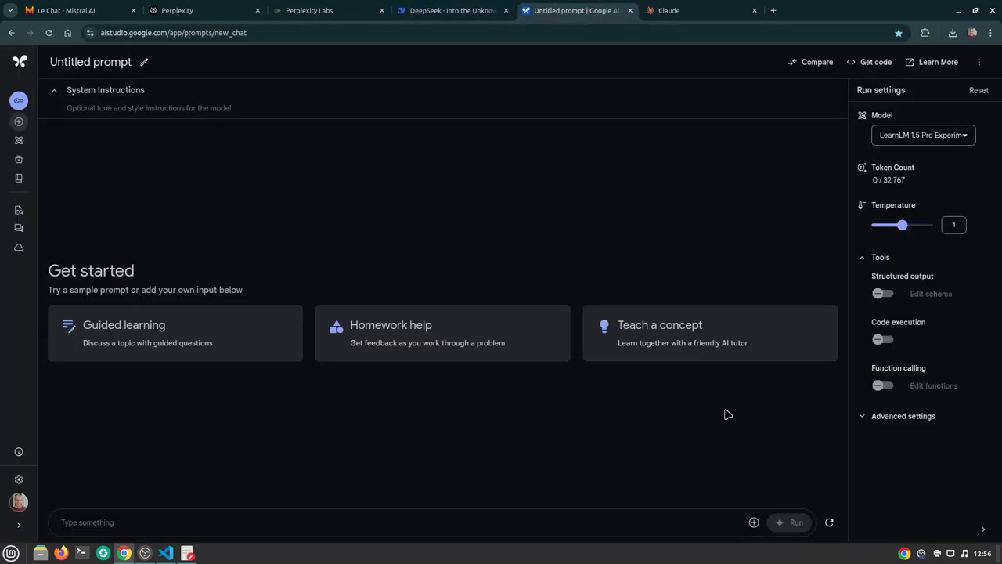
# Examine the Gemini 1.5, preview and Gemma models offered for the prompt, choosing LearnLM 1.5 Pro Experimental
pyautogui.click(901, 137)
pyautogui.moveTo(893, 177)
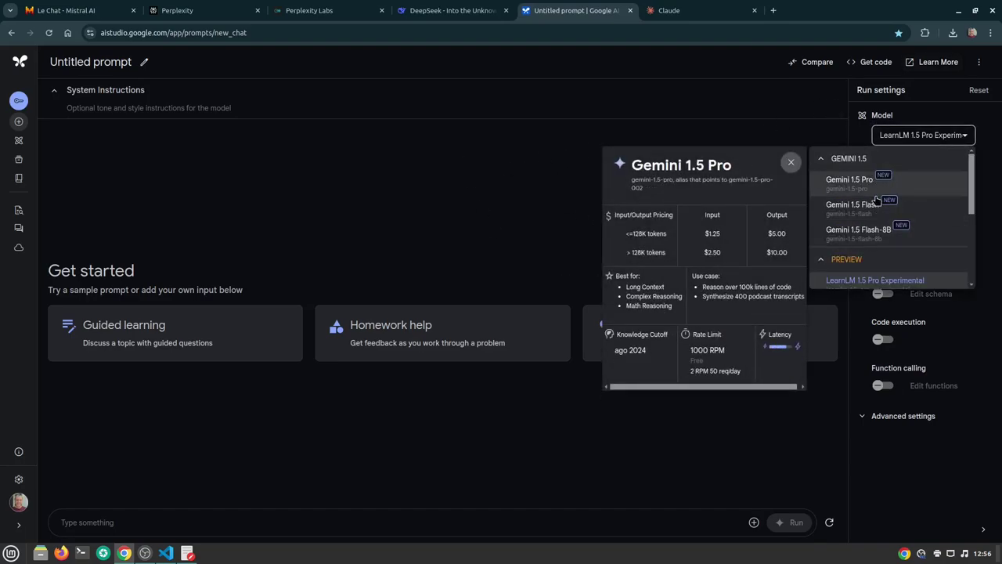
pyautogui.scroll(-5, 877, 185)
pyautogui.scroll(1, 889, 217)
pyautogui.scroll(4, 888, 217)
pyautogui.moveTo(891, 201)
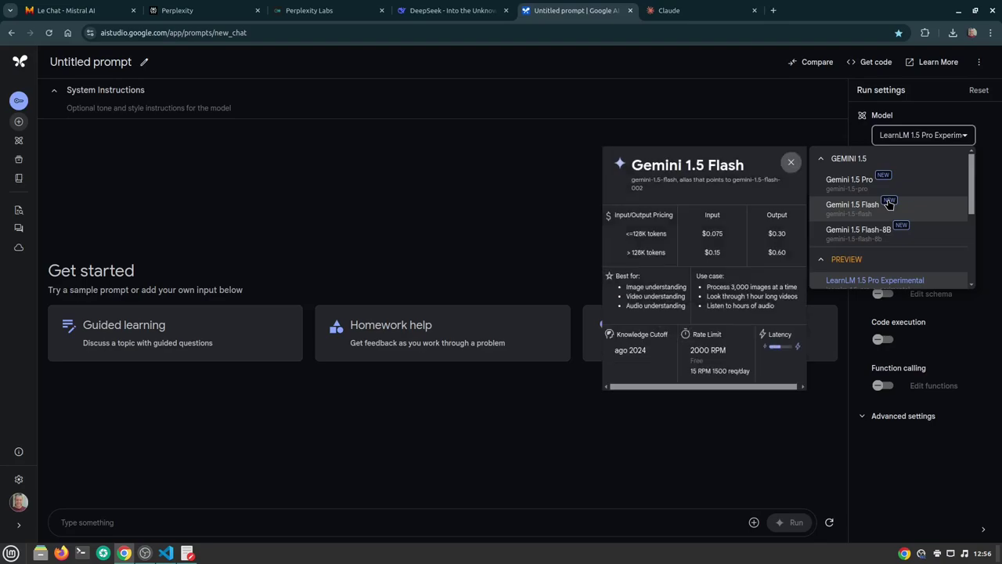
pyautogui.scroll(-3, 900, 196)
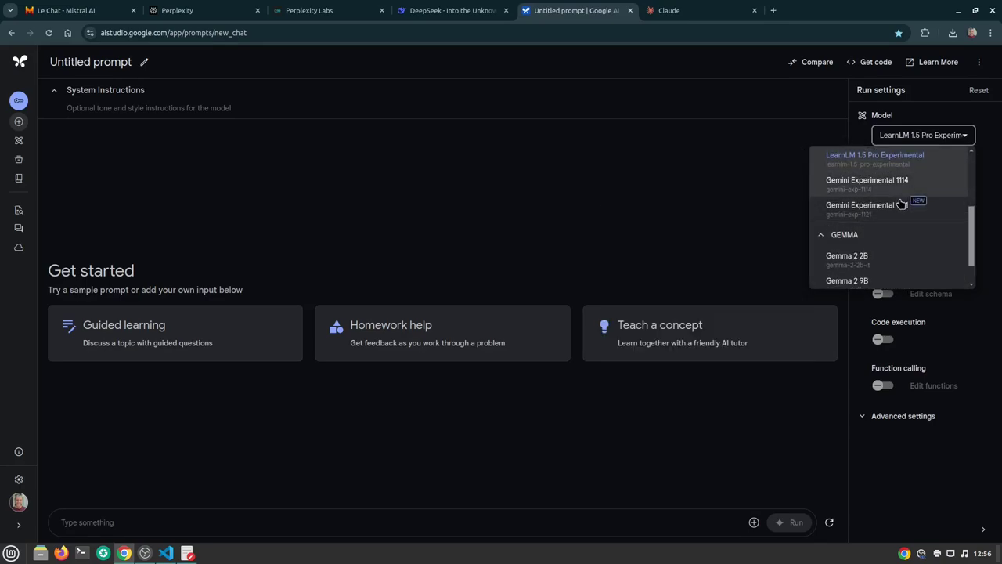
pyautogui.scroll(4, 885, 190)
pyautogui.scroll(-3, 871, 234)
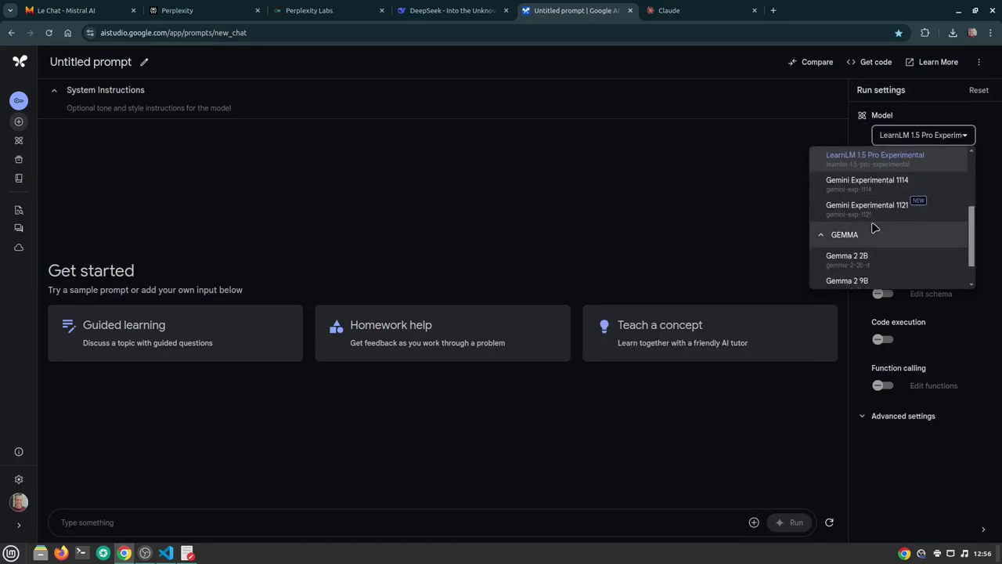
pyautogui.click(858, 154)
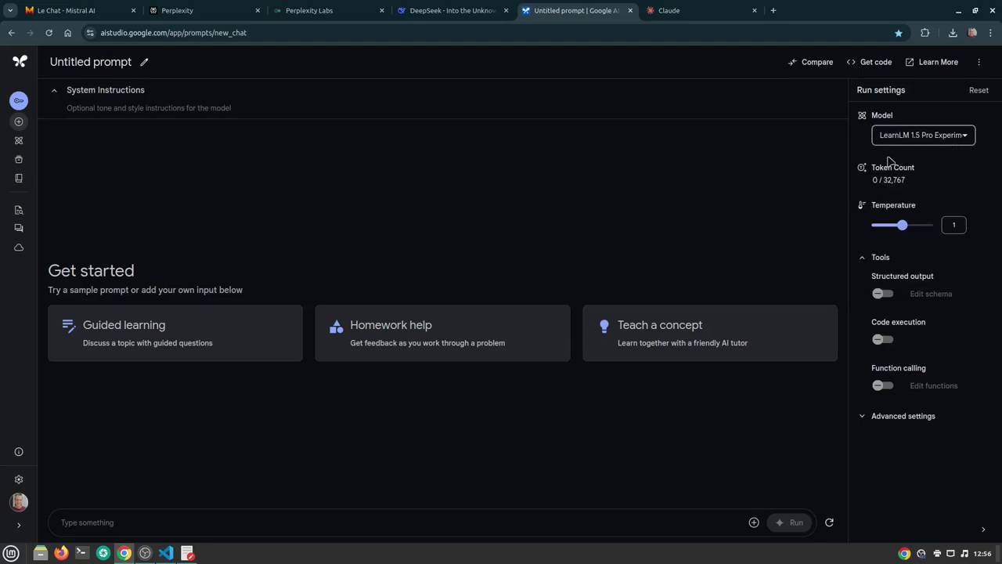
# Check which media sources can be added to the prompt and open the Sample Media collection
pyautogui.click(78, 523)
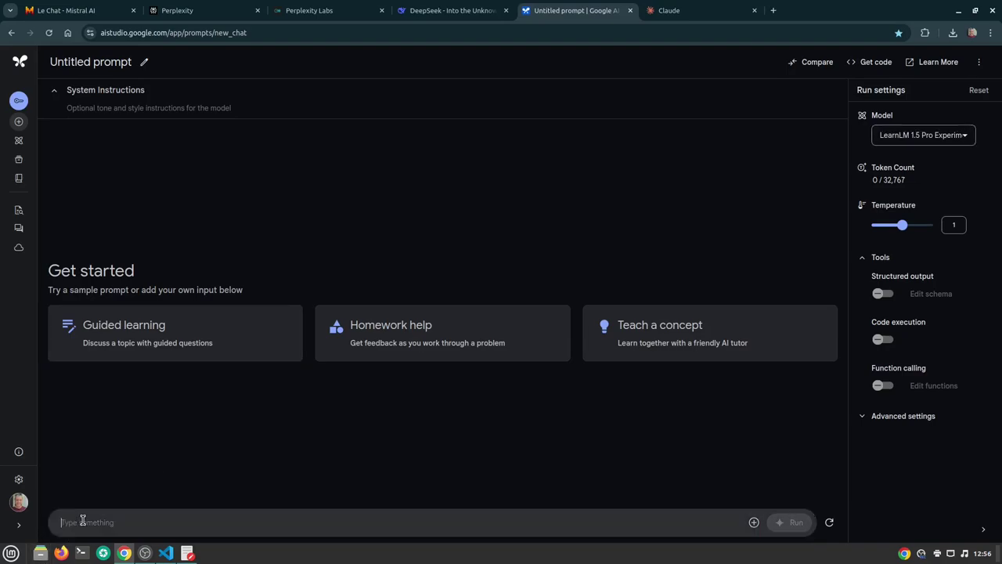
pyautogui.click(754, 523)
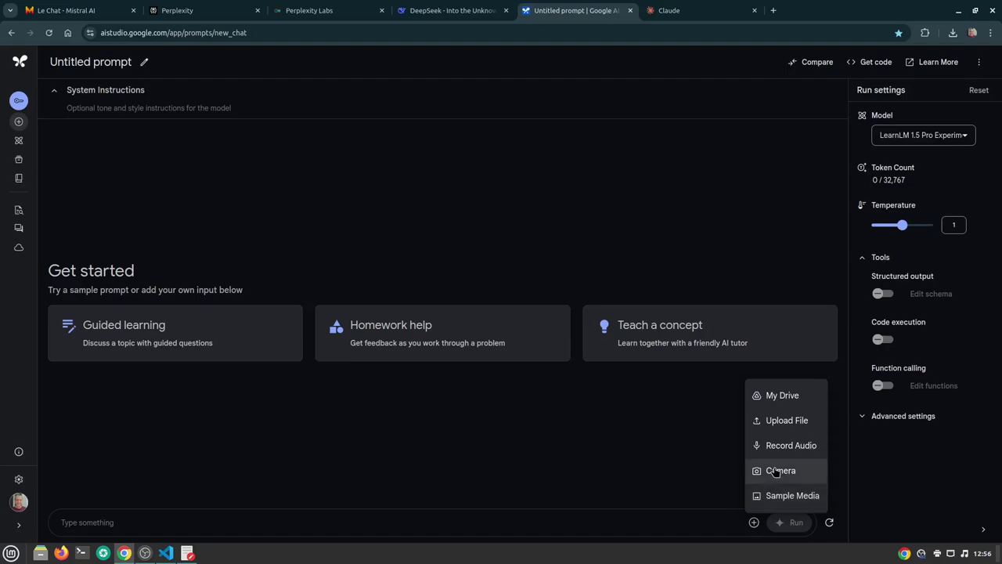
pyautogui.click(779, 496)
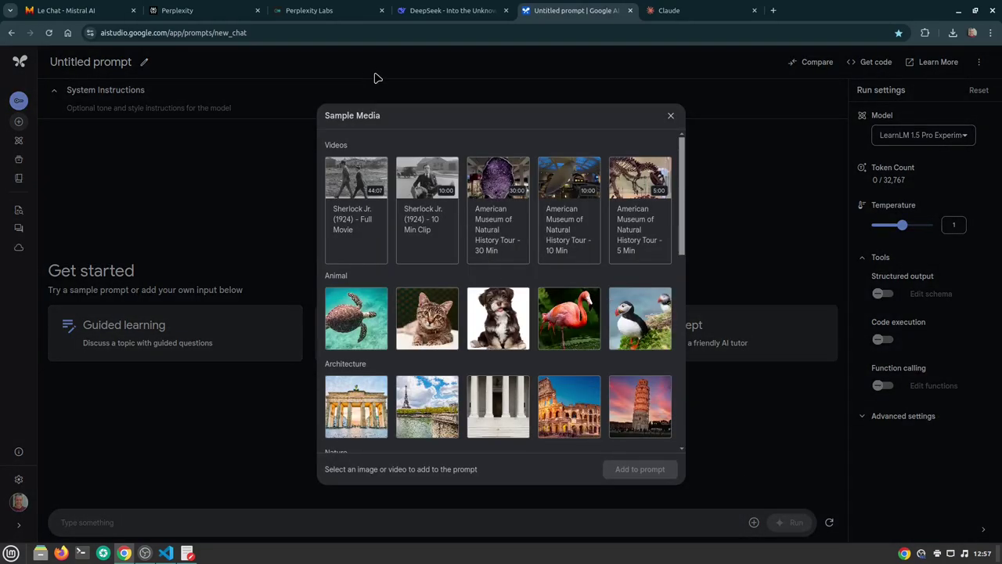
# Leave the sample media collection and attach the validateName code screenshot from the Imágenes folder to the prompt
pyautogui.scroll(-5, 603, 250)
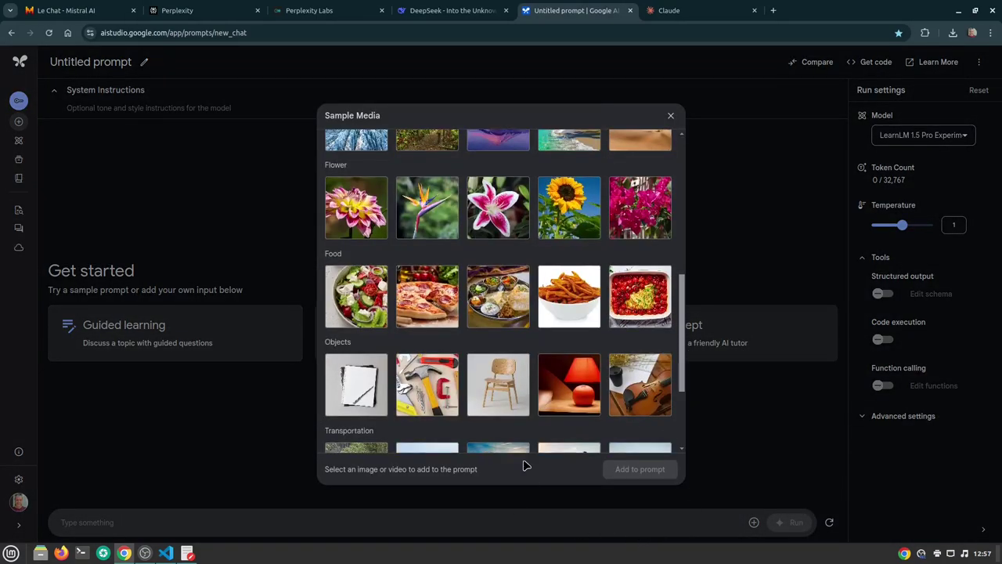
pyautogui.click(754, 523)
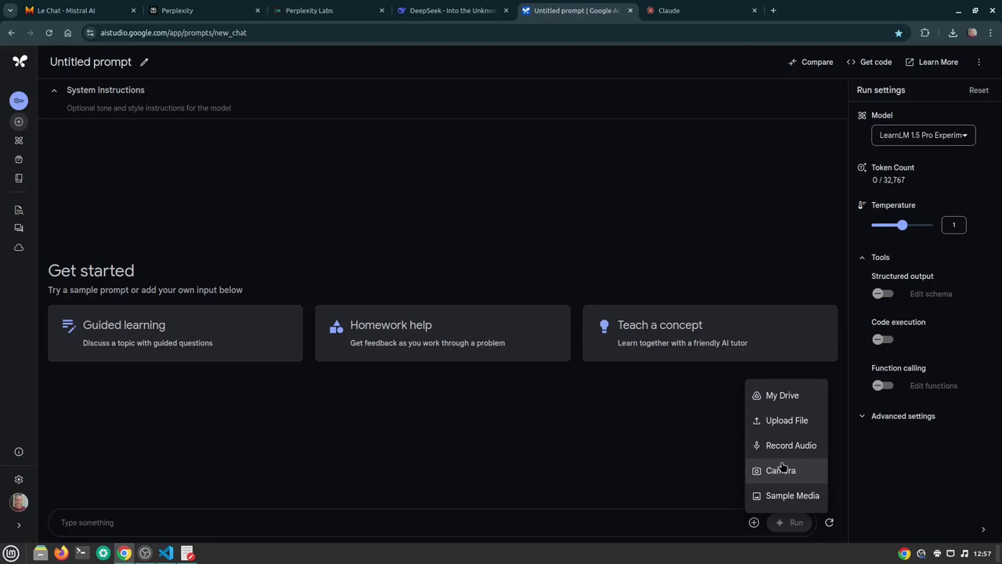
pyautogui.click(780, 419)
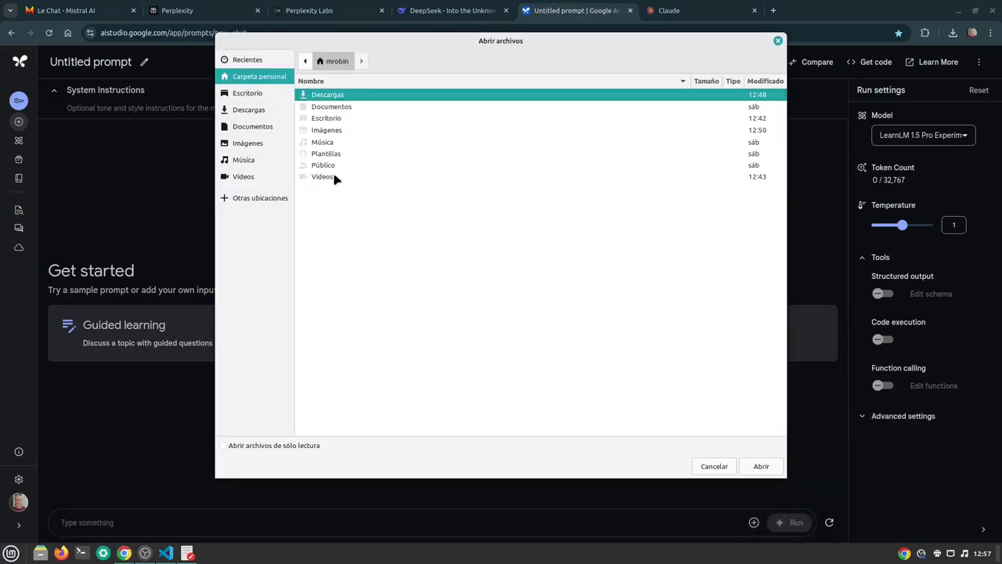
pyautogui.click(260, 145)
pyautogui.doubleClick(395, 94)
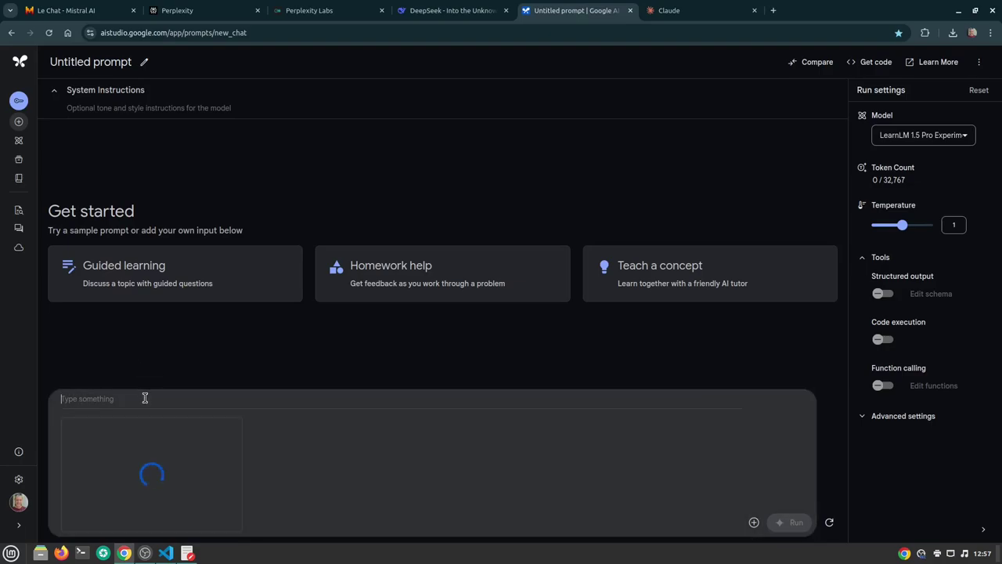
# Ask in Spanish what the function in the image does and whether any error can be corrected so the code works better, and run the prompt
pyautogui.click(146, 397)
pyautogui.write('ahi te pase una ')
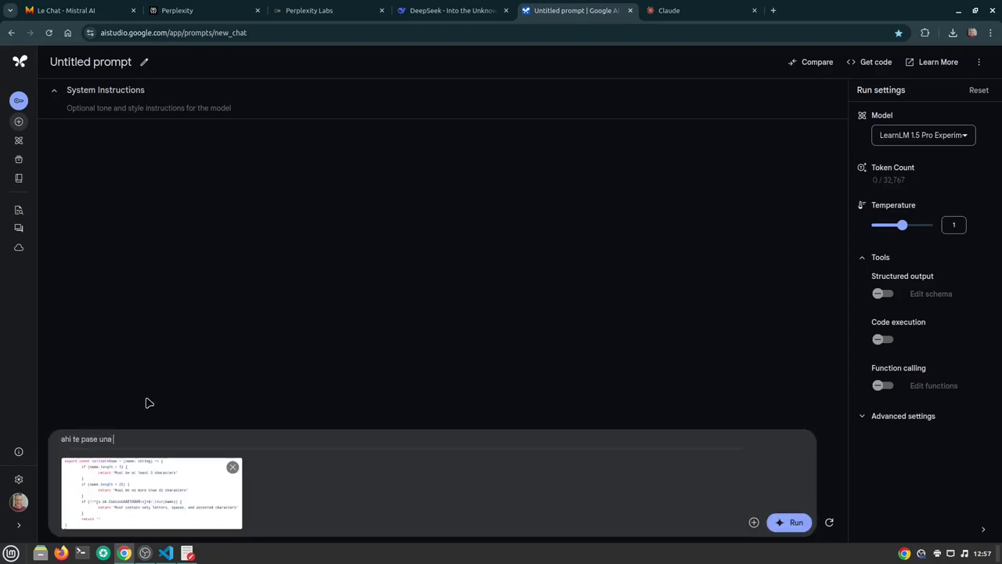
pyautogui.write('imagen de una función. pued')
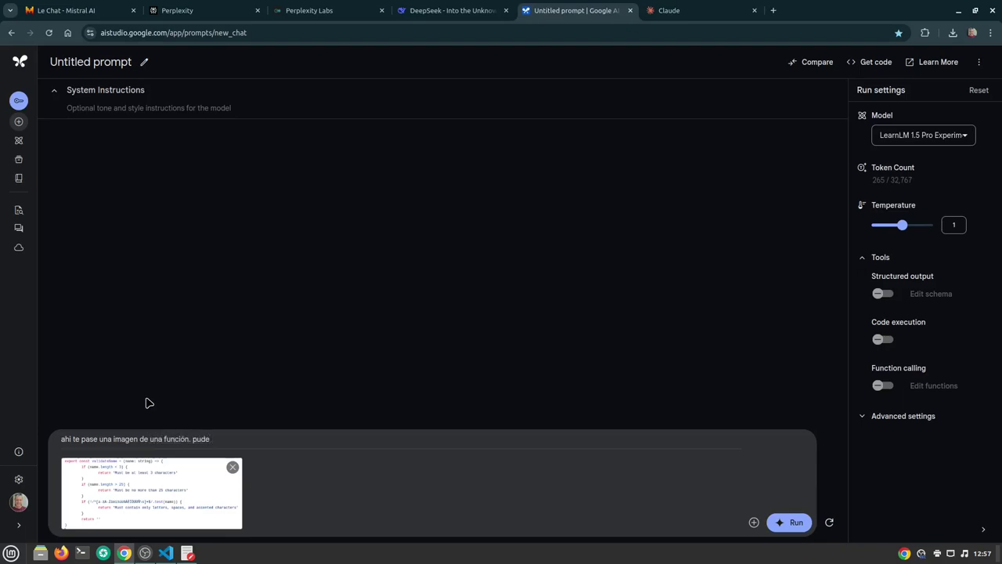
pyautogui.write('es decirme que es lo que hace y analizar al mismo tiempo si hay al')
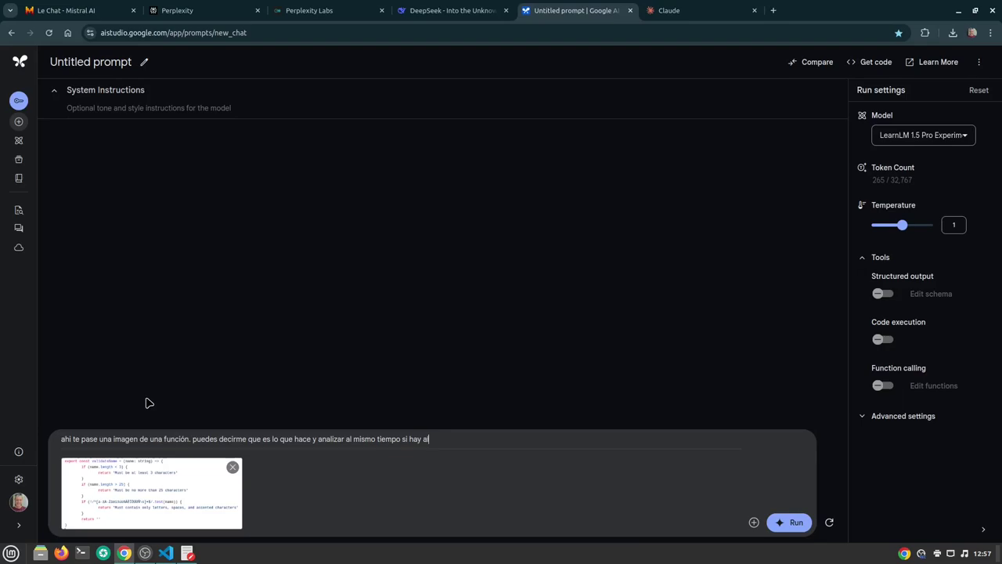
pyautogui.write('rror que puedas corregir para que el codigo fu')
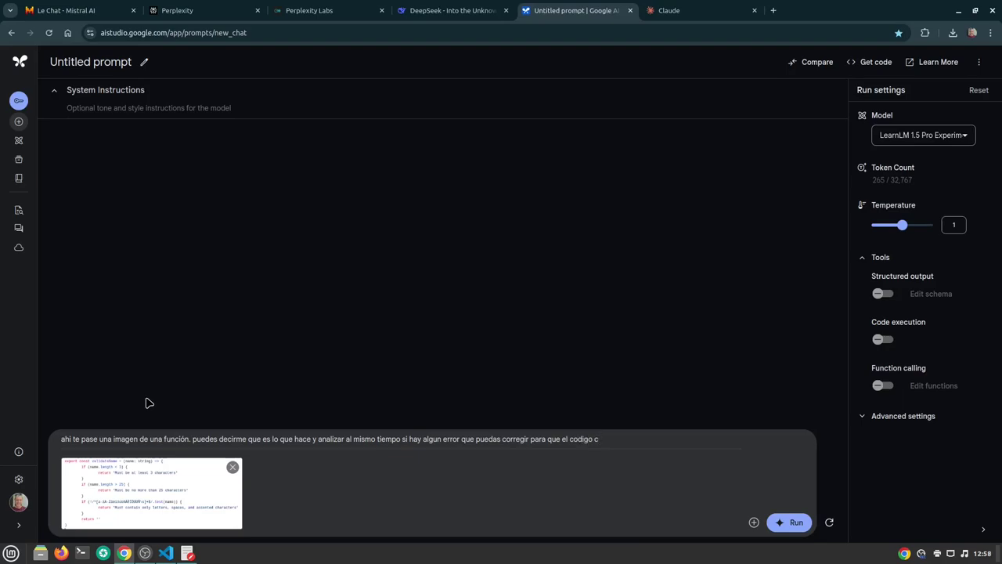
pyautogui.write('ncione mejor')
pyautogui.hotkey('ctrl', 'Return')
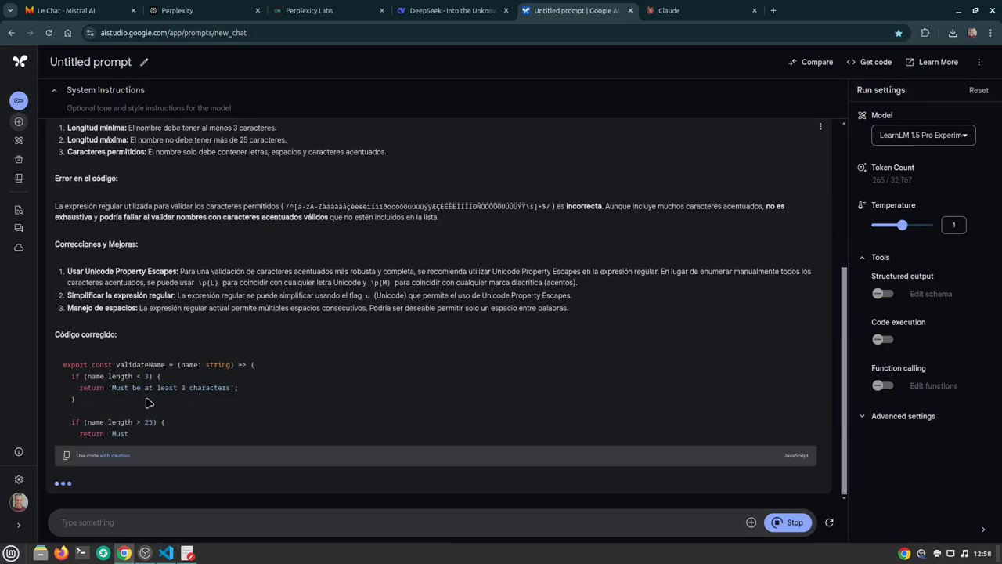
# Read through the answer's validation criteria, regular expression error, suggested improvements, corrected validateName code and explanation
pyautogui.scroll(3, 419, 256)
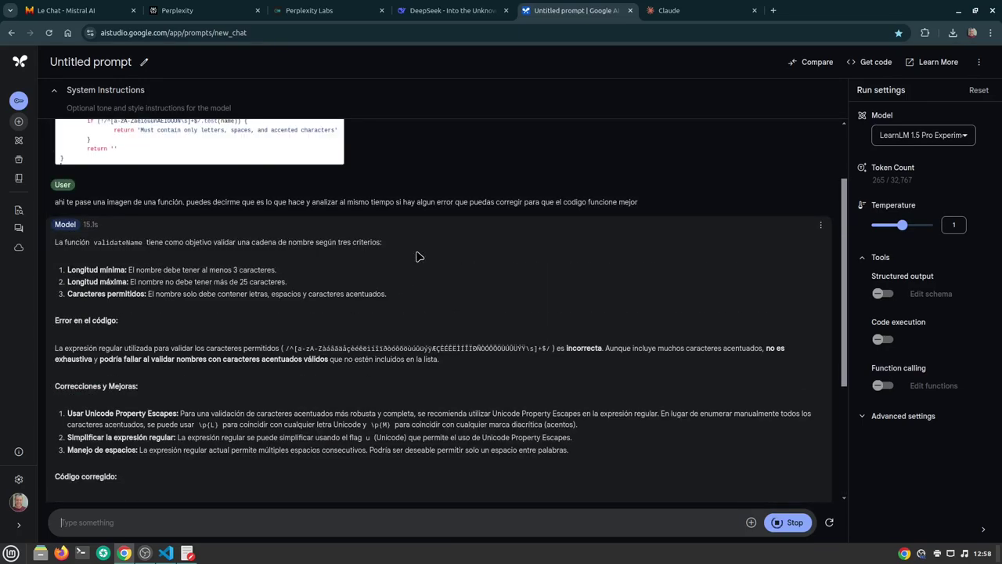
pyautogui.scroll(-3, 417, 259)
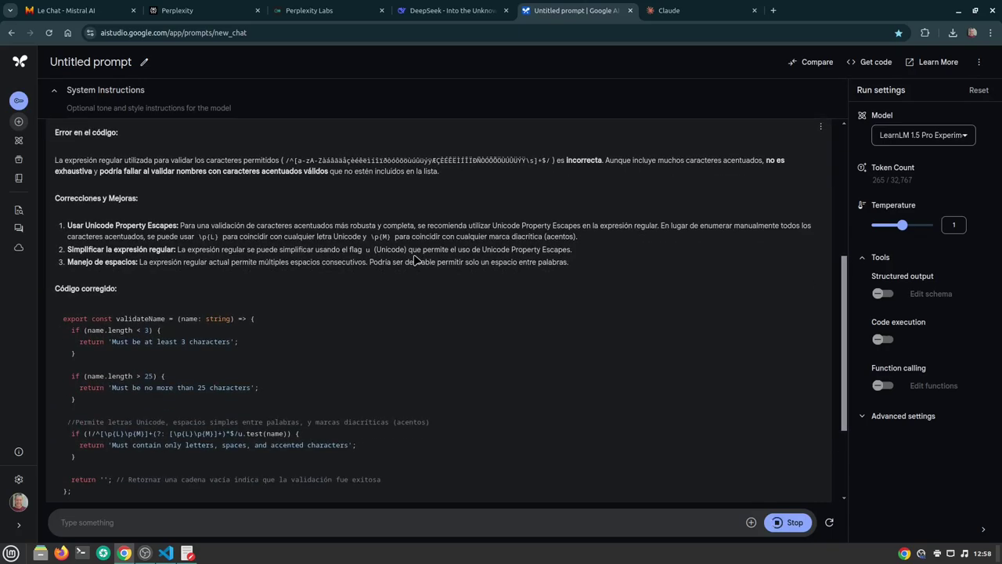
pyautogui.scroll(2, 415, 260)
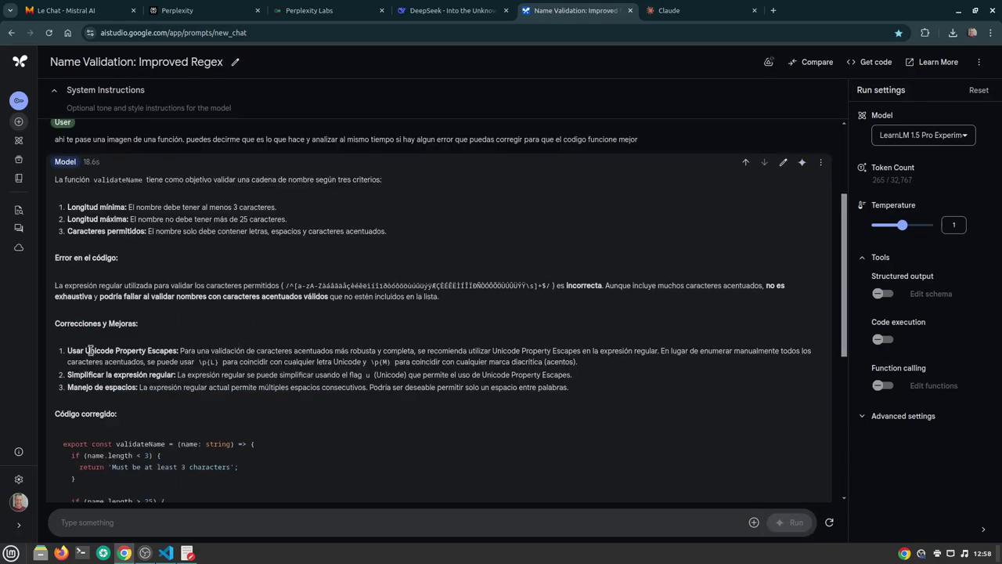
pyautogui.moveTo(73, 237)
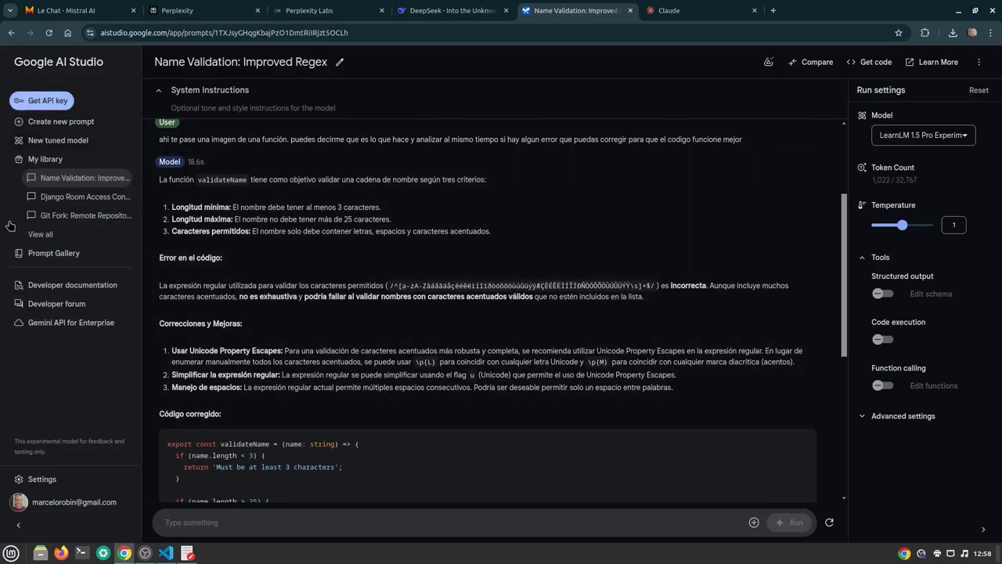
pyautogui.click(18, 524)
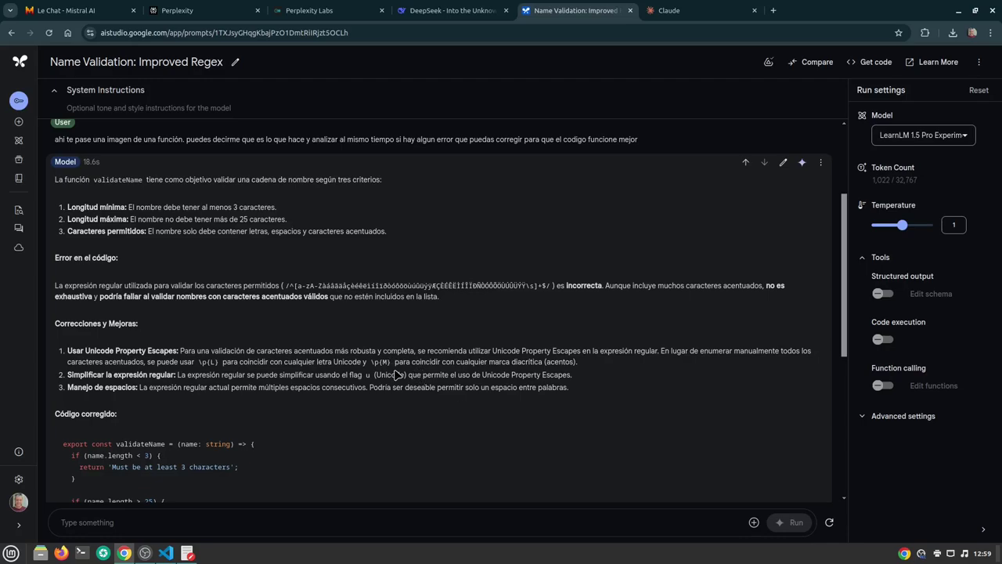
pyautogui.scroll(-2, 437, 296)
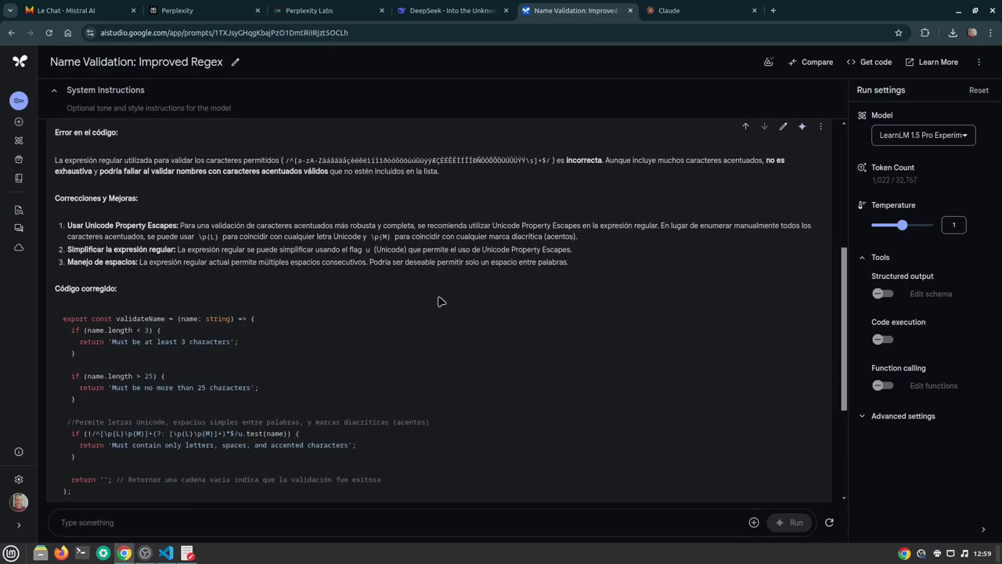
pyautogui.scroll(-3, 452, 291)
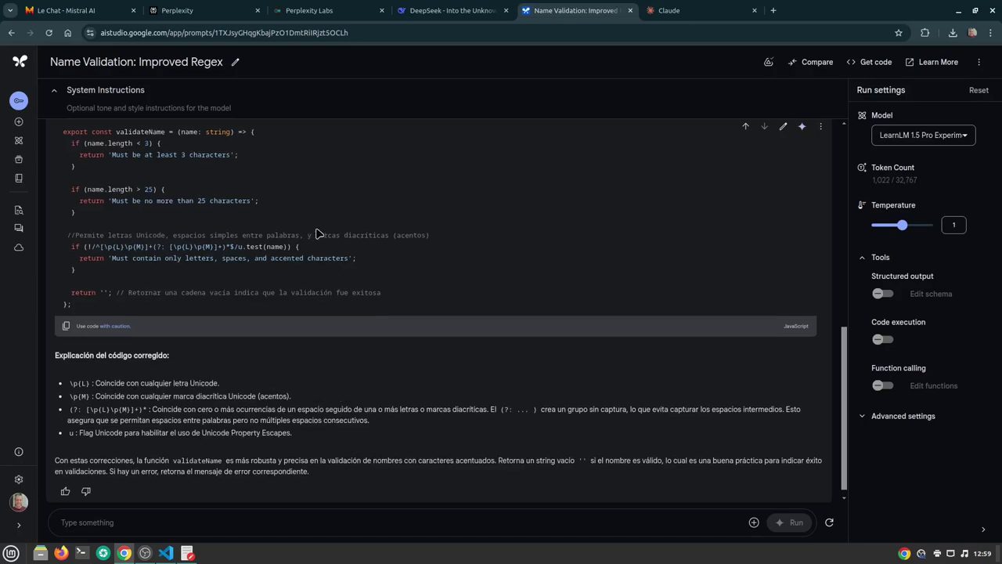
pyautogui.scroll(2, 318, 231)
pyautogui.moveTo(66, 256); pyautogui.dragTo(150, 432)
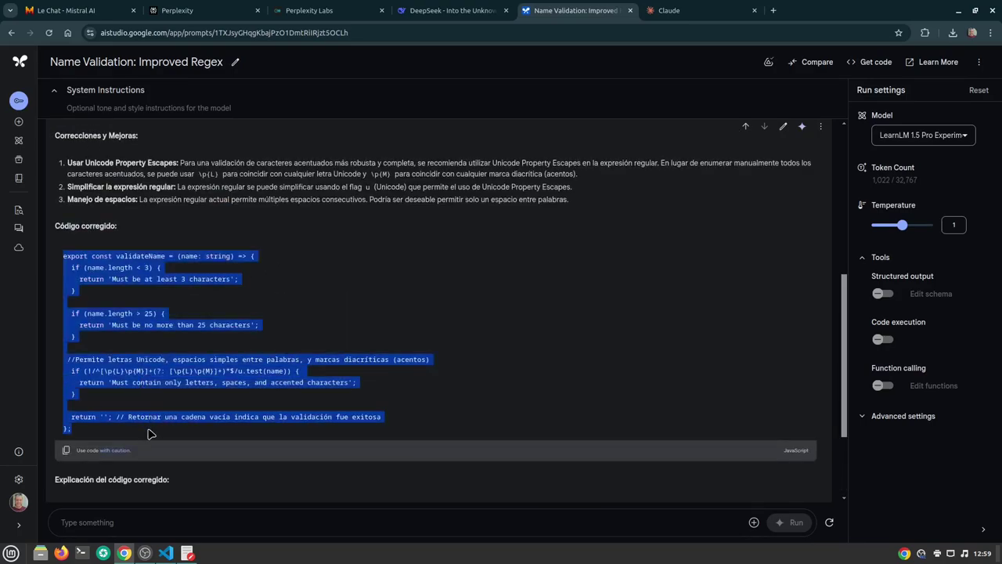
pyautogui.click(284, 303)
pyautogui.scroll(5, 335, 287)
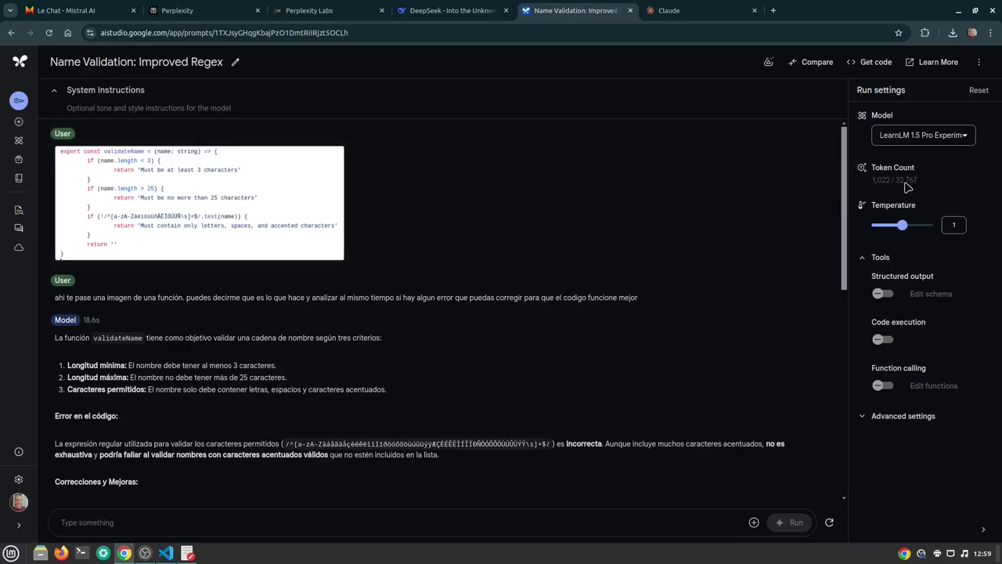
# Change the prompt's model to Gemini 1.5 Pro and look over the conversation again
pyautogui.click(925, 137)
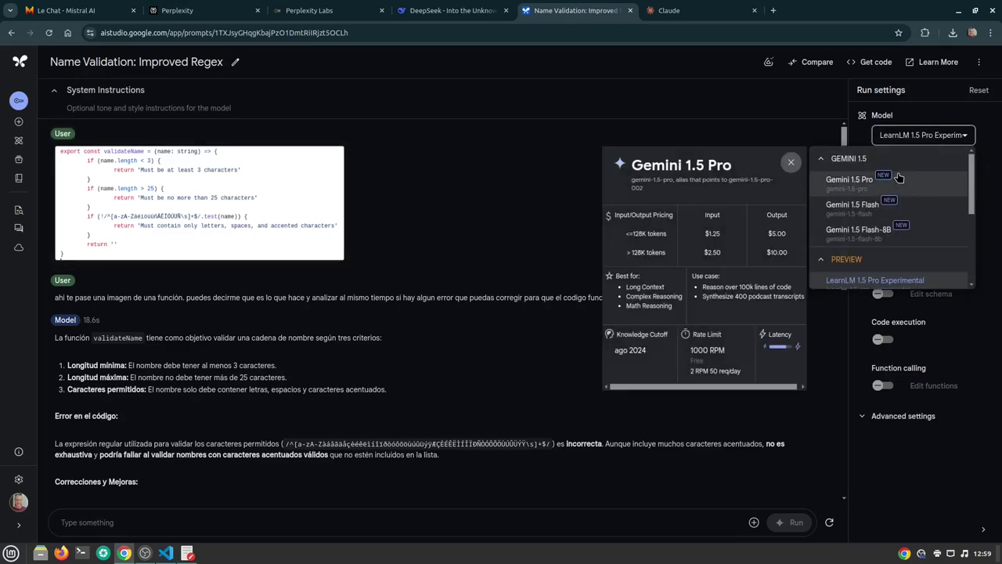
pyautogui.click(853, 179)
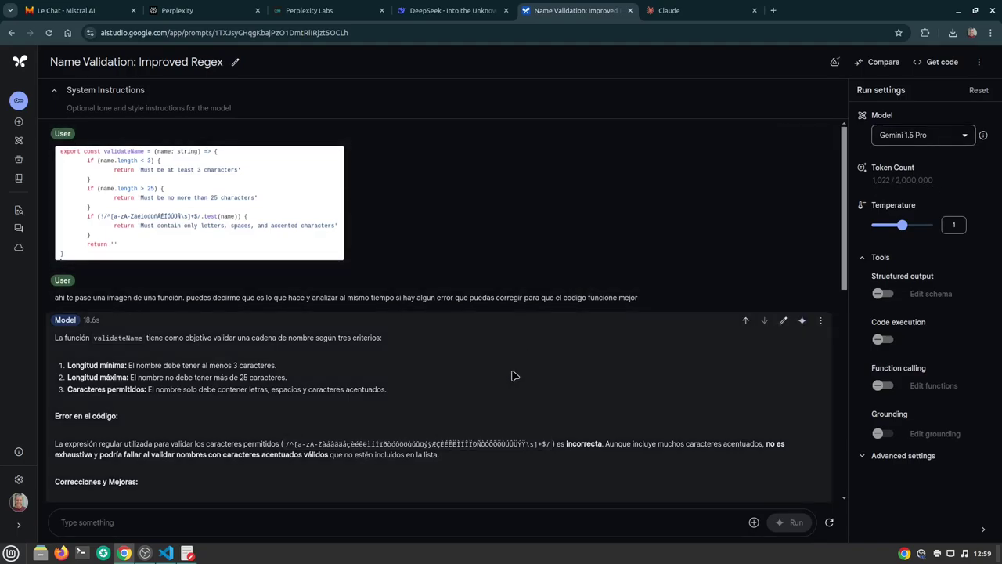
pyautogui.scroll(-5, 524, 357)
pyautogui.scroll(-1, 538, 324)
pyautogui.scroll(6, 537, 335)
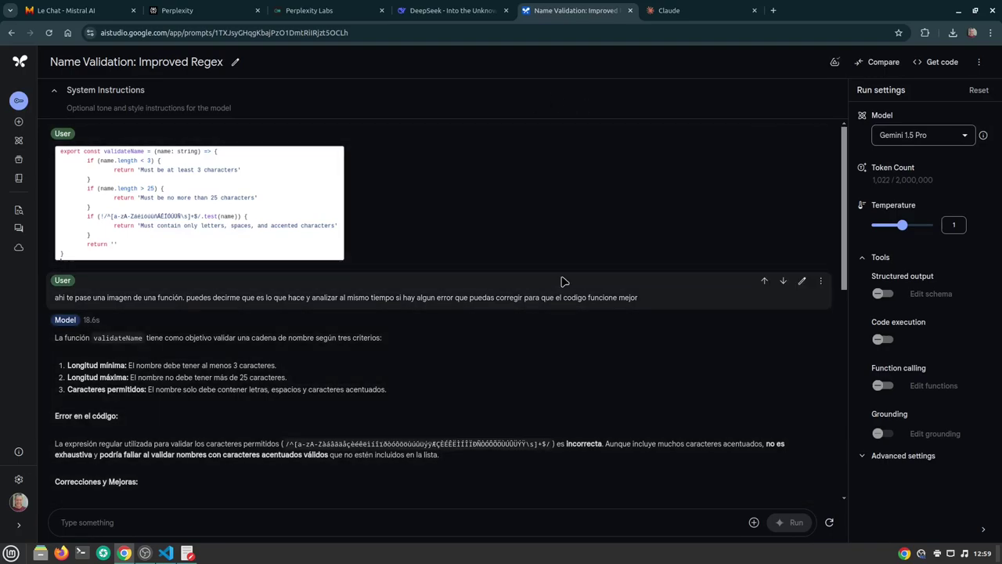
# Switch to Claude and attach the code screenshot from the Imágenes folder to a new message
pyautogui.hotkey('ctrl', 'Tab')
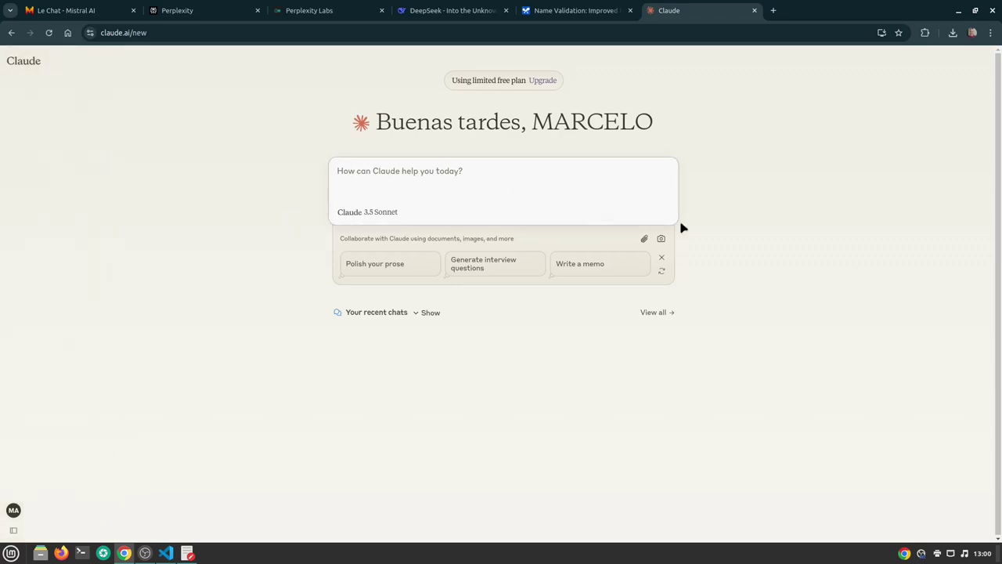
pyautogui.click(645, 238)
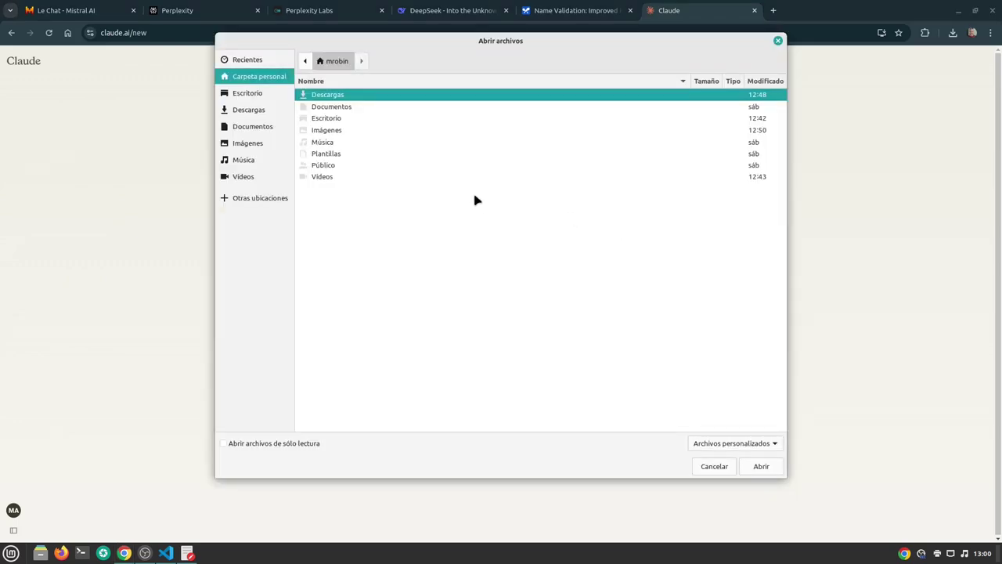
pyautogui.click(252, 144)
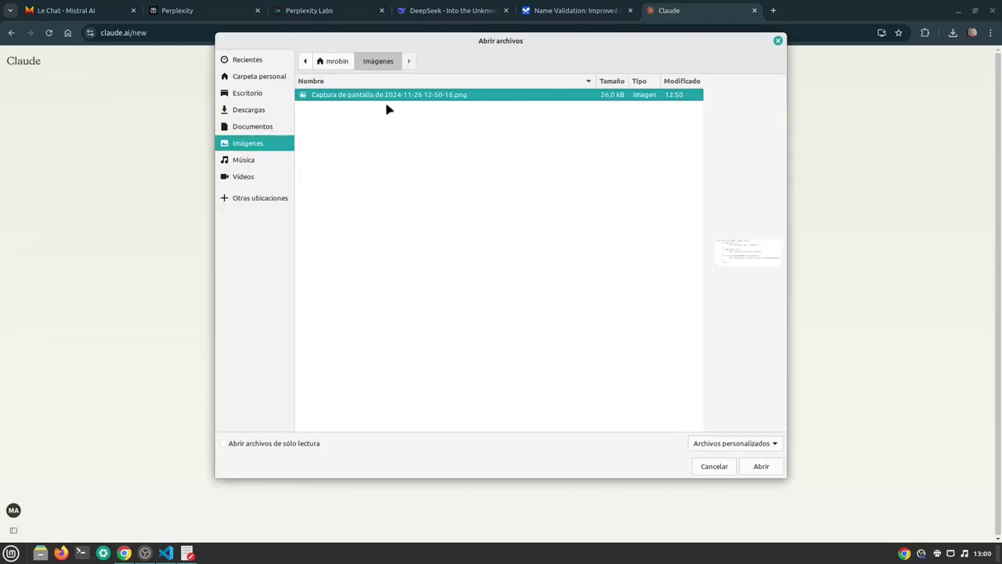
pyautogui.doubleClick(394, 97)
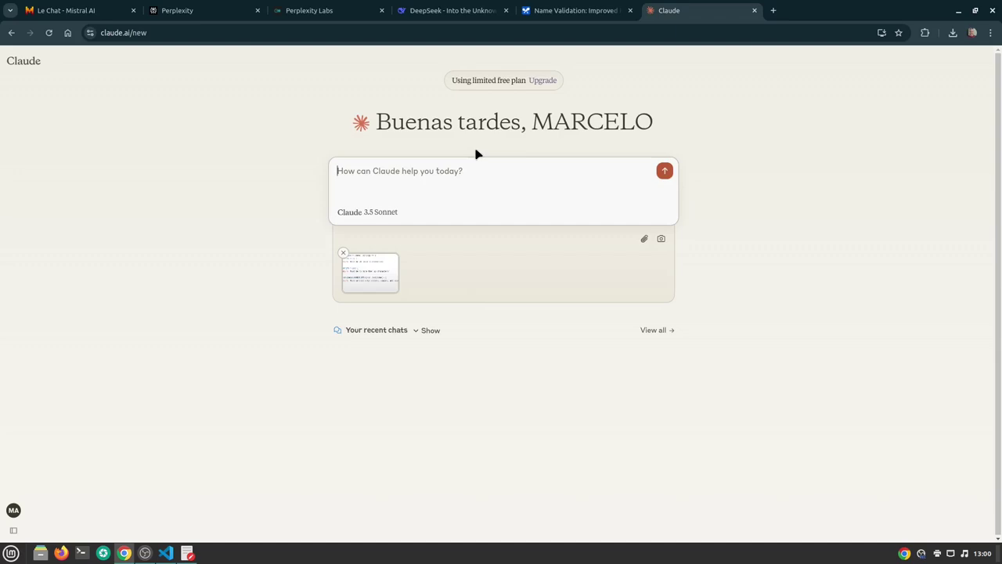
# Copy the Spanish question about the function from the Google AI Studio chat into Claude's new message and submit it
pyautogui.hotkey('ctrl', 'pageup')
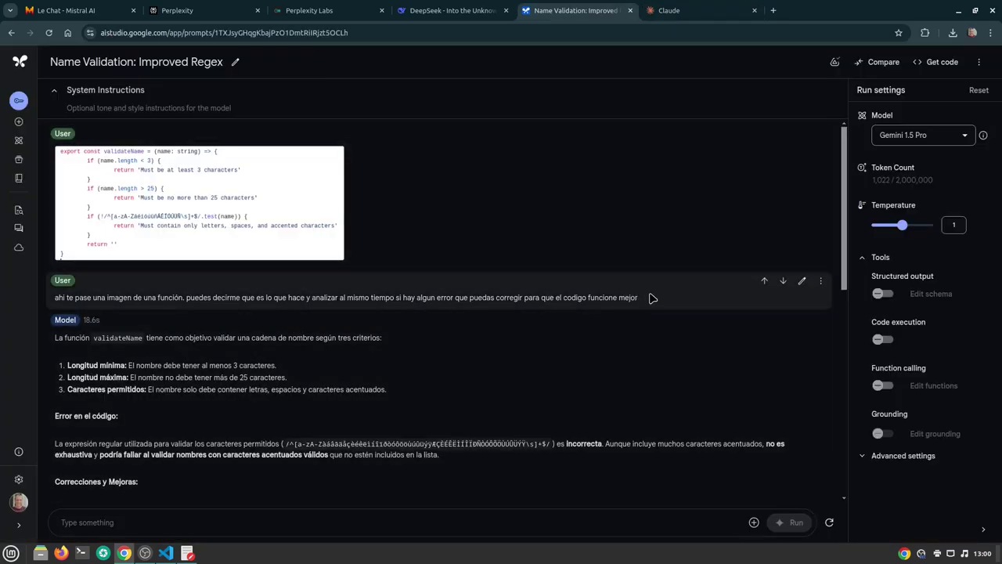
pyautogui.moveTo(634, 296); pyautogui.dragTo(47, 304)
pyautogui.rightClick(141, 308)
pyautogui.click(143, 311)
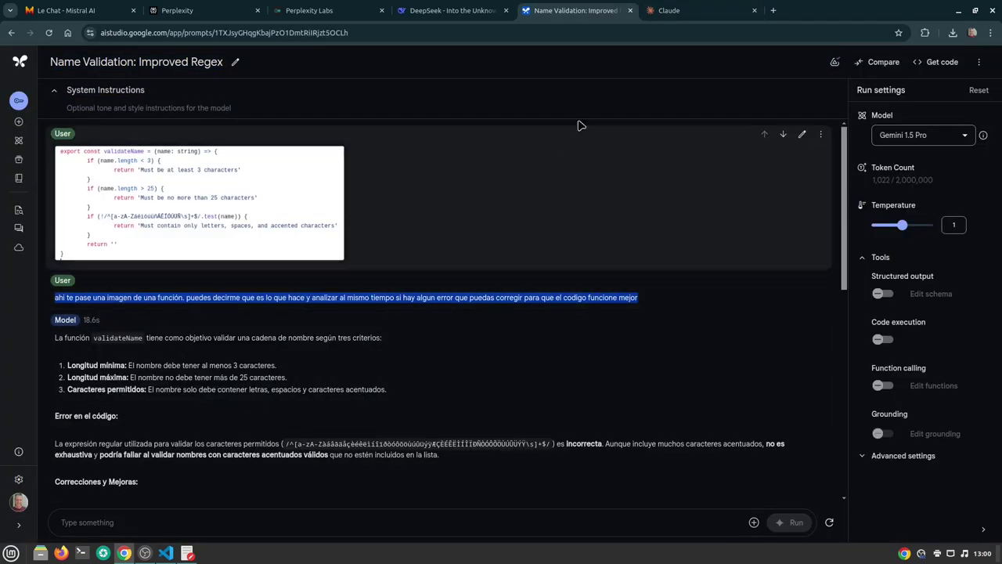
pyautogui.click(682, 10)
pyautogui.hotkey('ctrl', 'v')
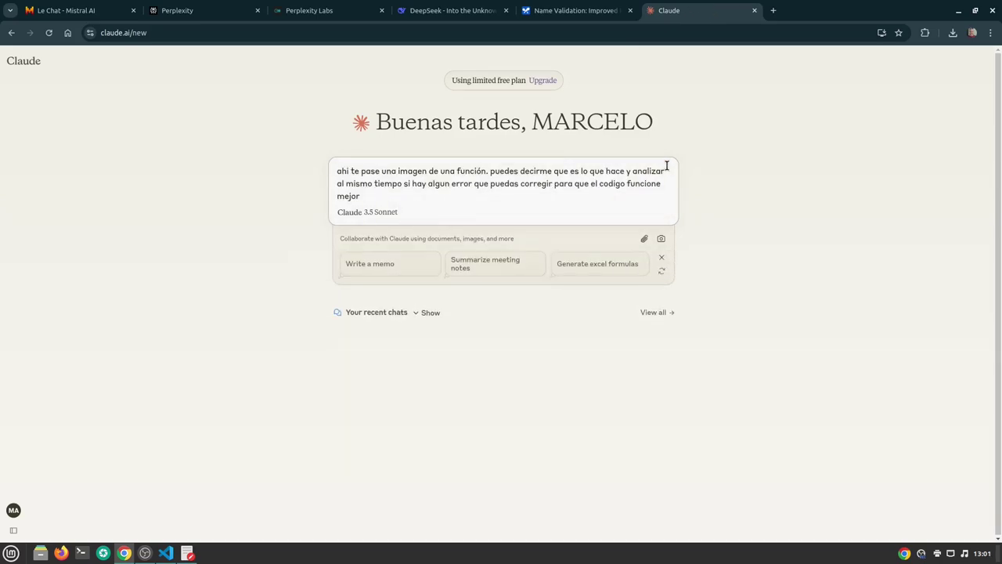
pyautogui.press('Return')
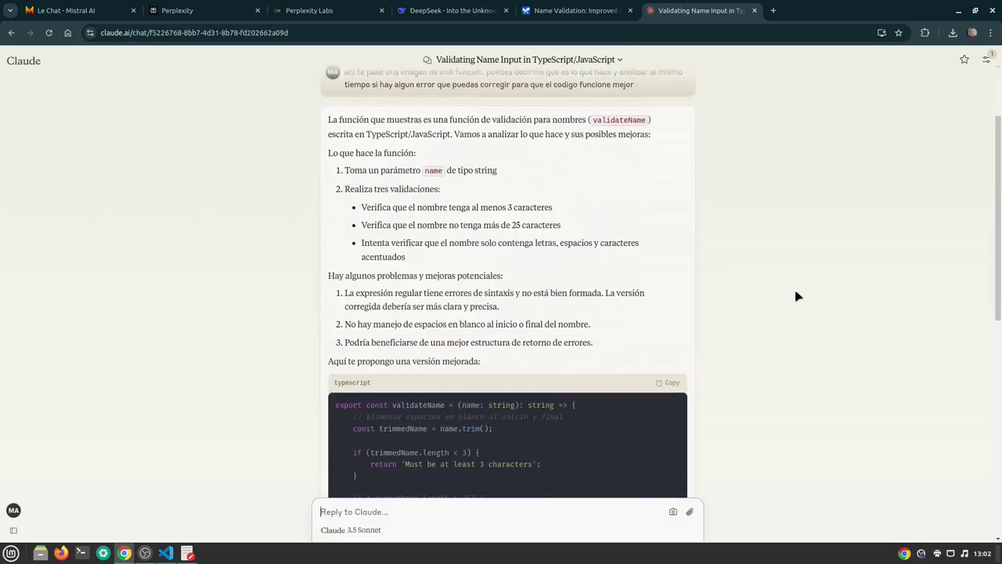
# Compare Claude's explanation of validateName with Le Chat's answer and the uploaded image, and examine Claude's listed problems and improved version
pyautogui.scroll(1, 791, 291)
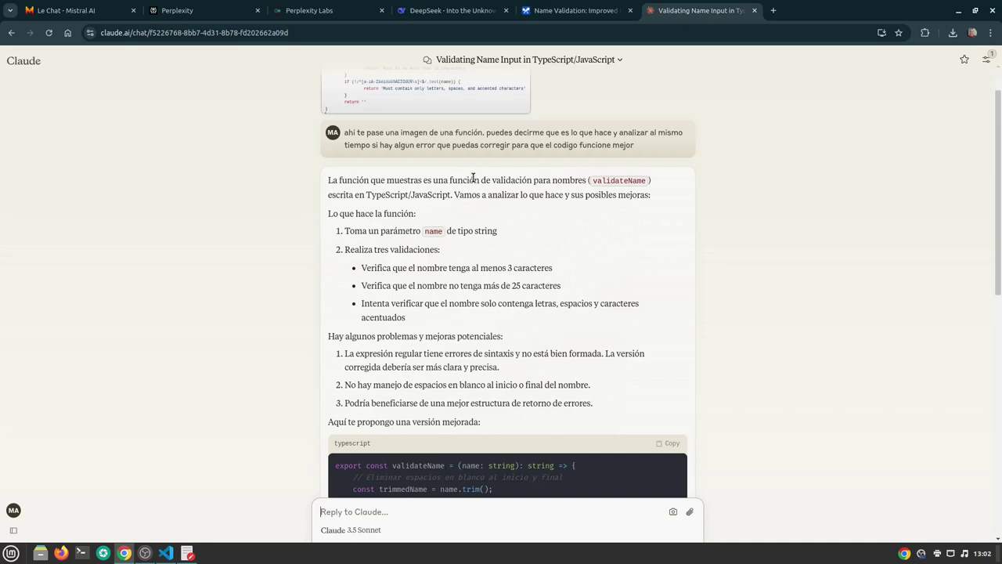
pyautogui.moveTo(473, 179); pyautogui.dragTo(444, 191)
pyautogui.click(445, 192)
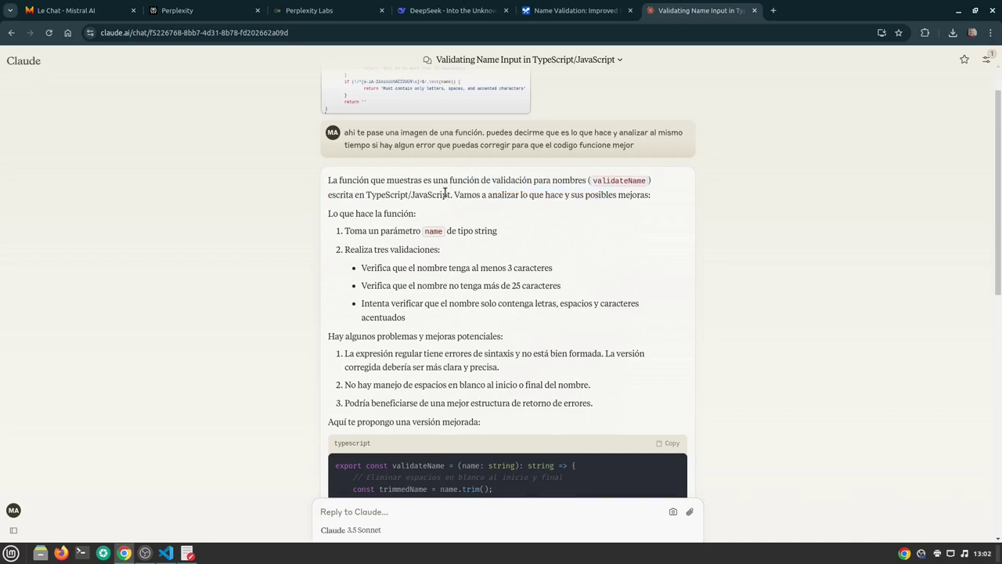
pyautogui.click(89, 11)
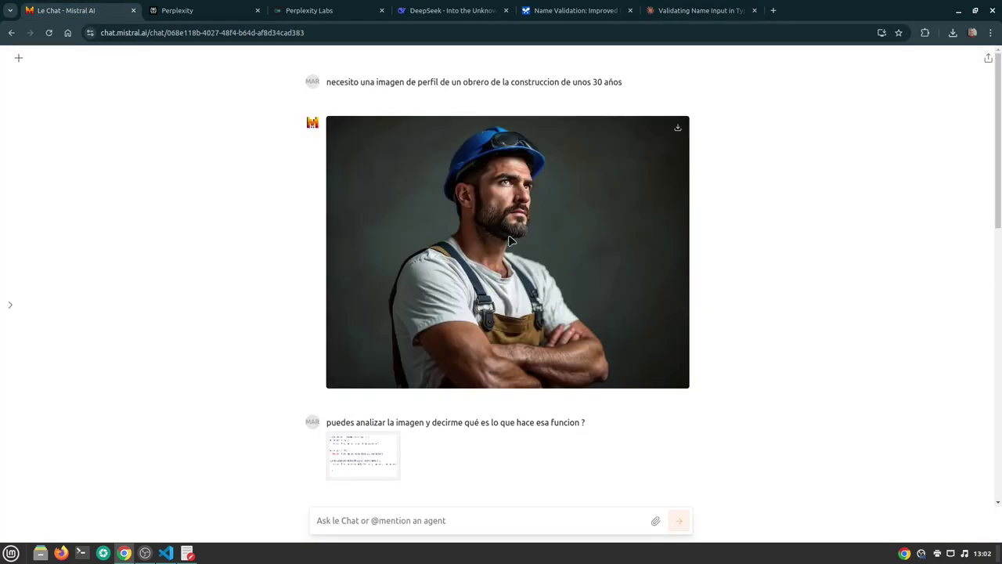
pyautogui.scroll(-3, 545, 267)
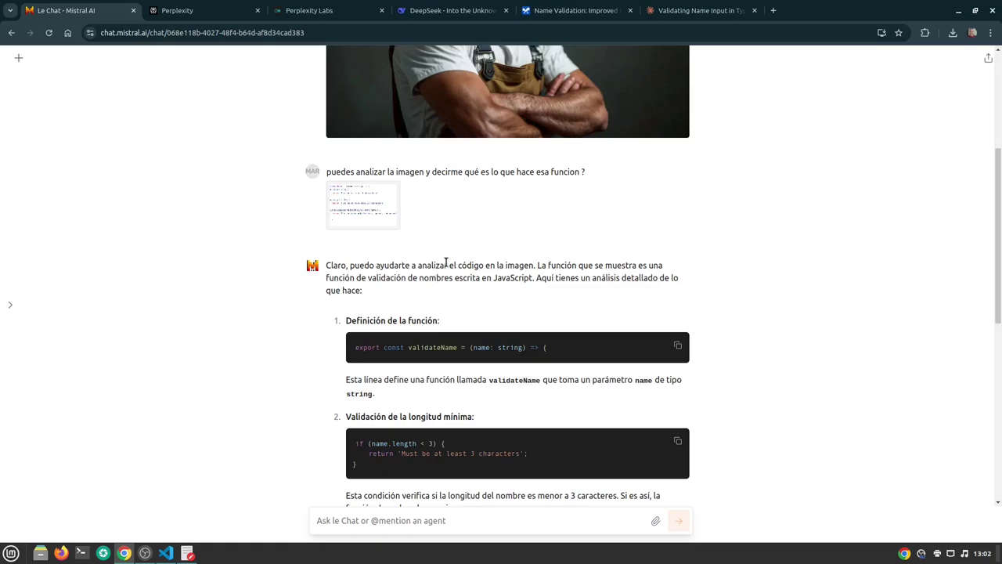
pyautogui.hotkey('ctrl', 'shift', 'Tab')
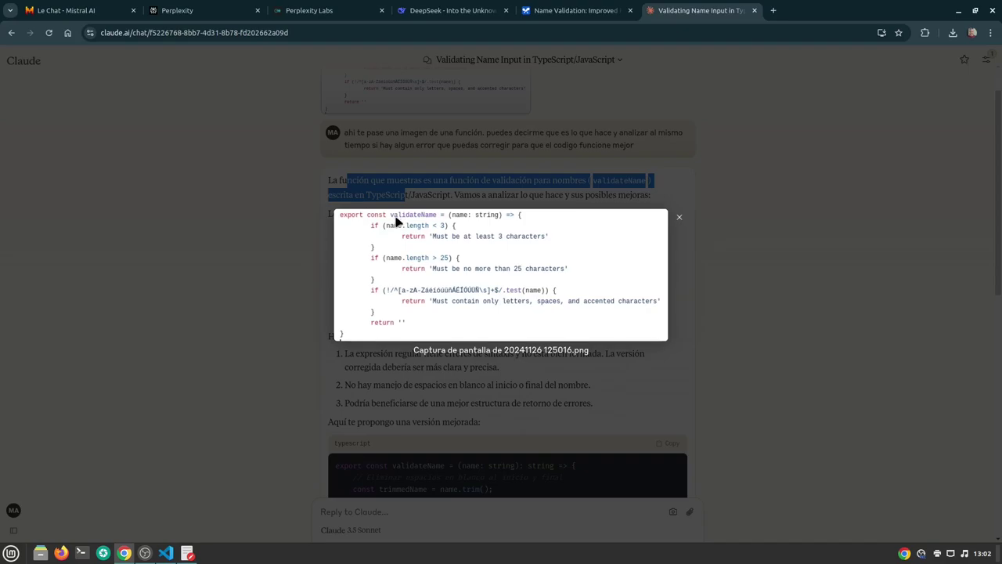
pyautogui.press('Escape')
pyautogui.scroll(-2, 357, 224)
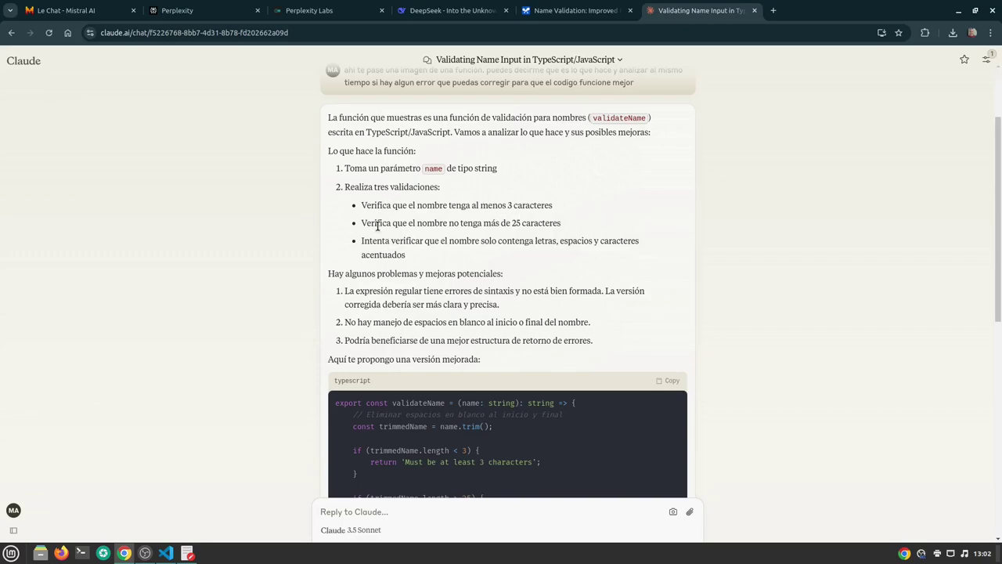
# Read Claude's explanation of validateName and its three listed problems: regular expression syntax, blank-space handling and error return structure
pyautogui.scroll(-3, 752, 211)
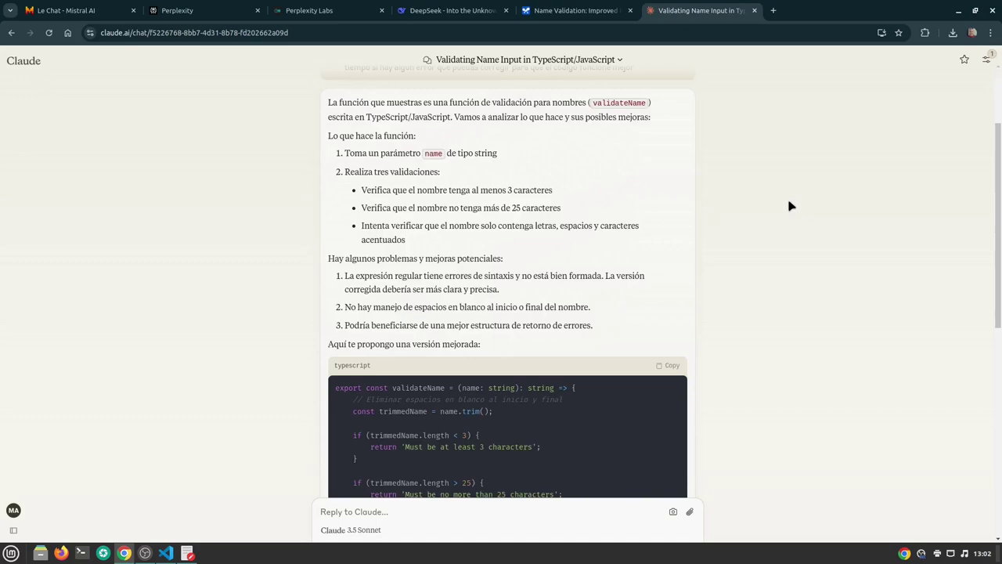
pyautogui.moveTo(385, 115); pyautogui.dragTo(430, 130)
pyautogui.click(738, 139)
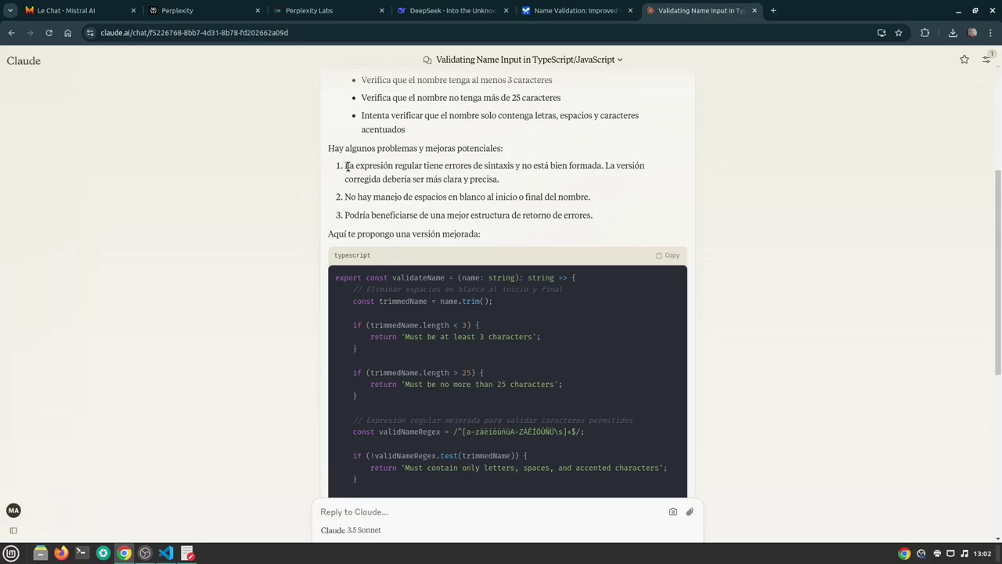
pyautogui.moveTo(347, 166); pyautogui.dragTo(474, 182)
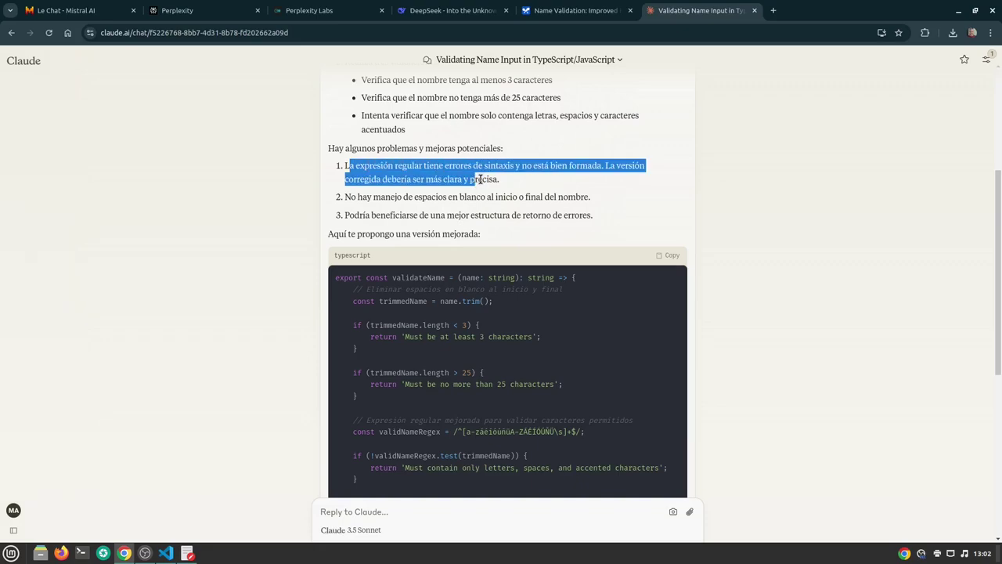
pyautogui.click(485, 177)
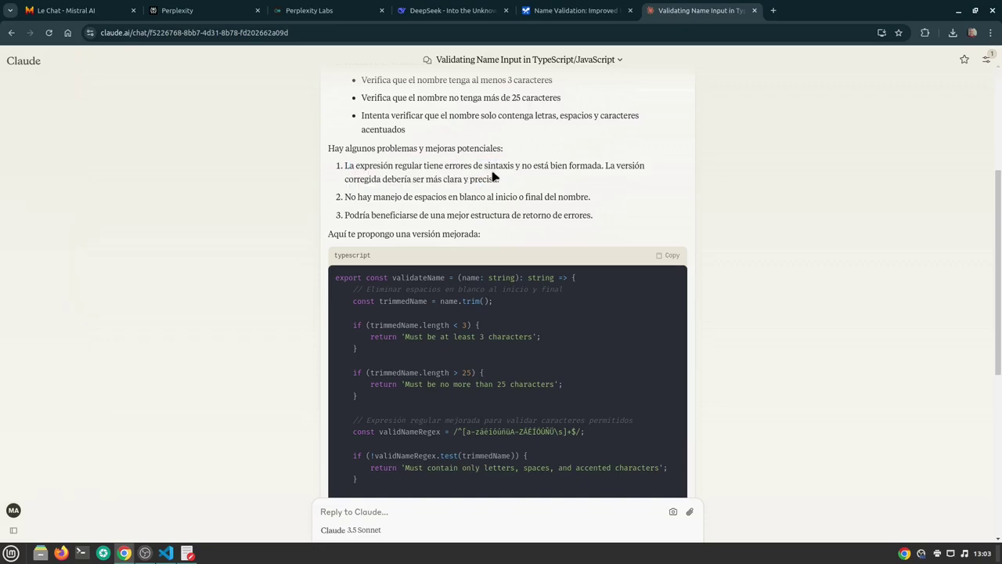
pyautogui.moveTo(395, 169); pyautogui.dragTo(552, 196)
pyautogui.click(445, 176)
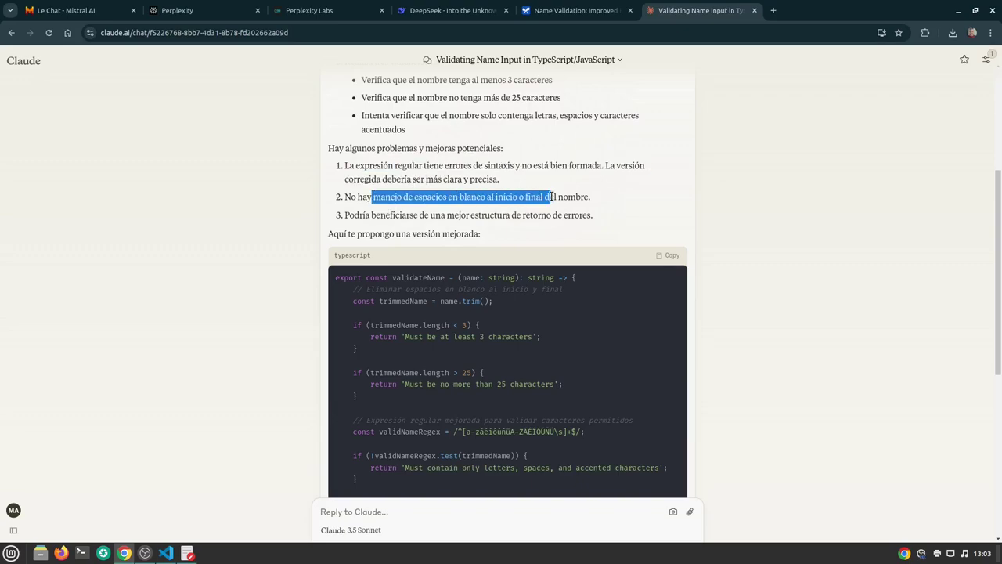
pyautogui.click(742, 186)
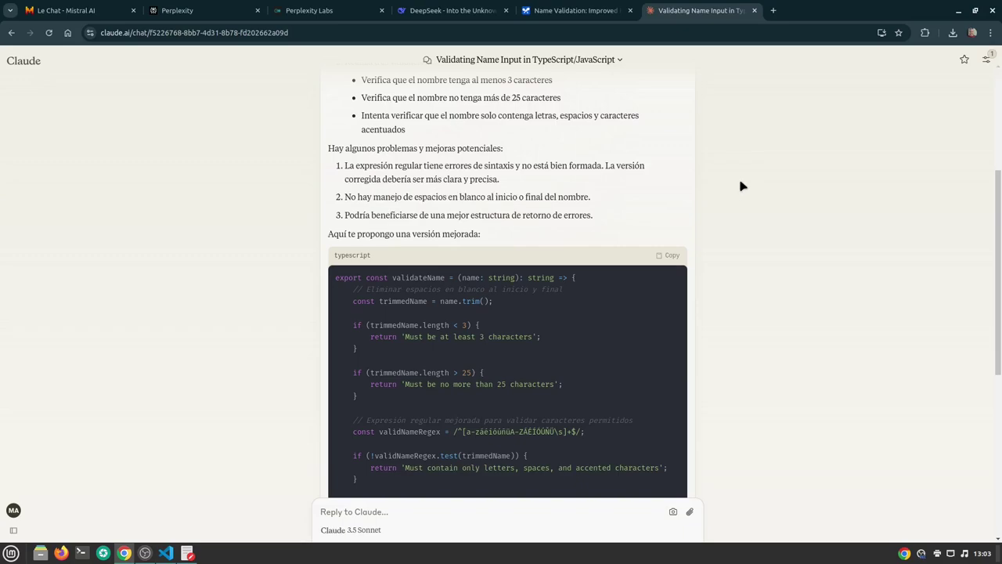
pyautogui.moveTo(375, 215); pyautogui.dragTo(530, 212)
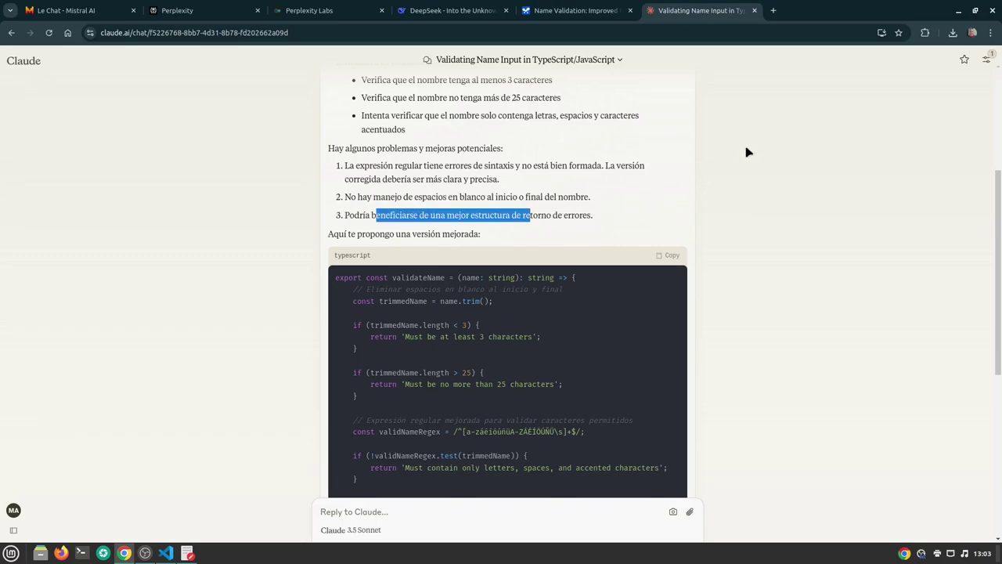
# Examine Claude's improved validateName code, including the trim() call, the minimum-length check and the validNameRegex line
pyautogui.scroll(-3, 746, 152)
pyautogui.scroll(1, 746, 149)
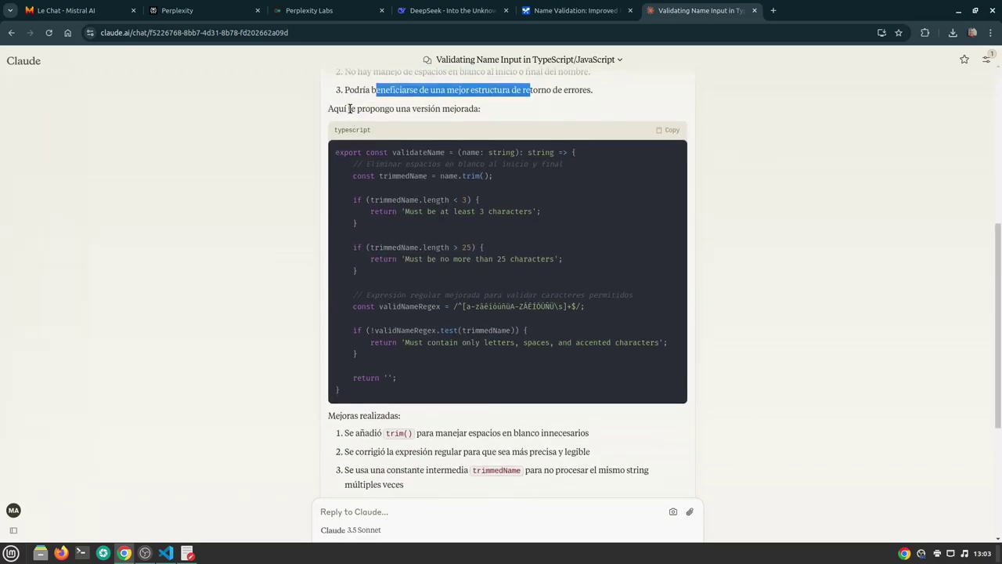
pyautogui.click(352, 108)
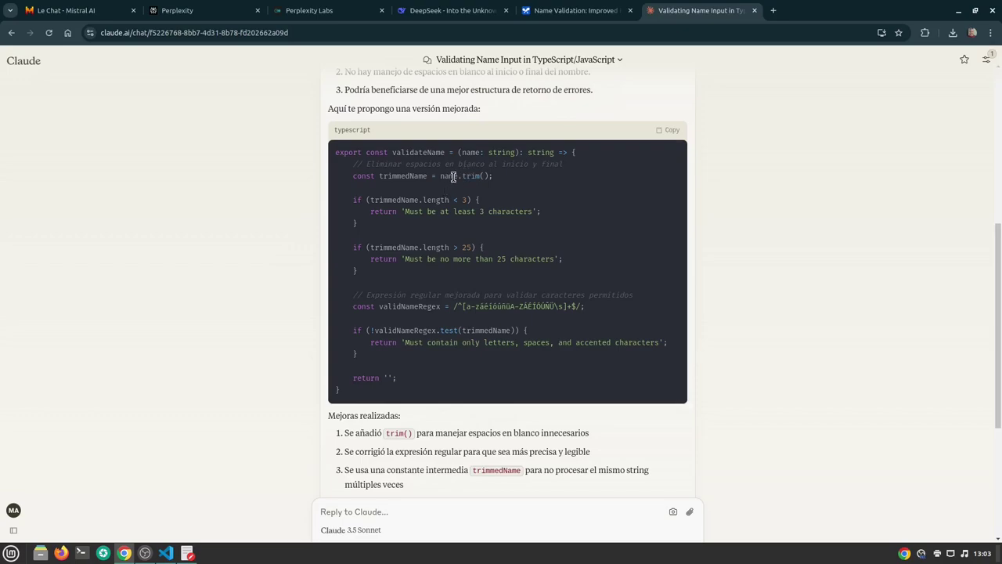
pyautogui.moveTo(459, 176); pyautogui.dragTo(513, 167)
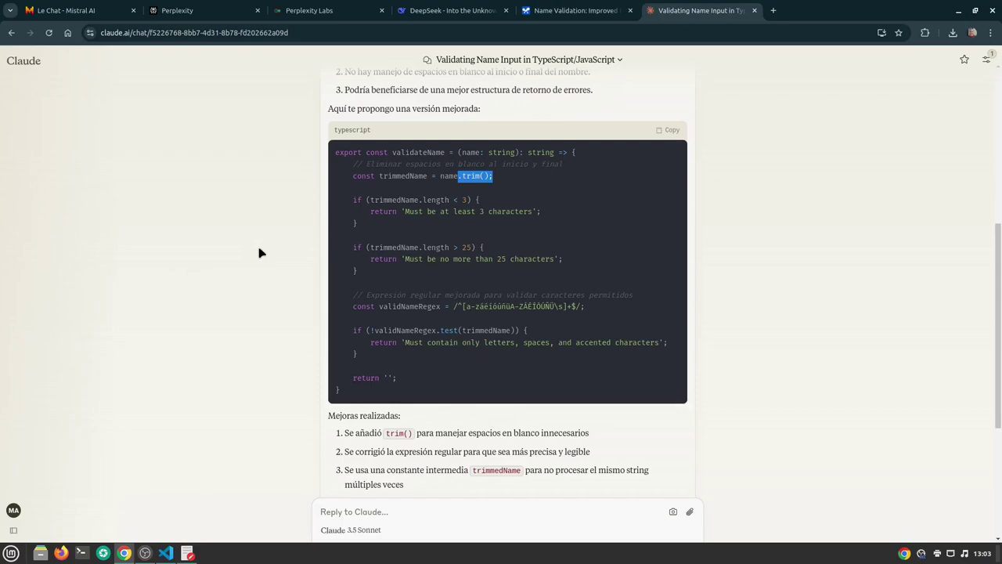
pyautogui.moveTo(353, 200); pyautogui.dragTo(401, 231)
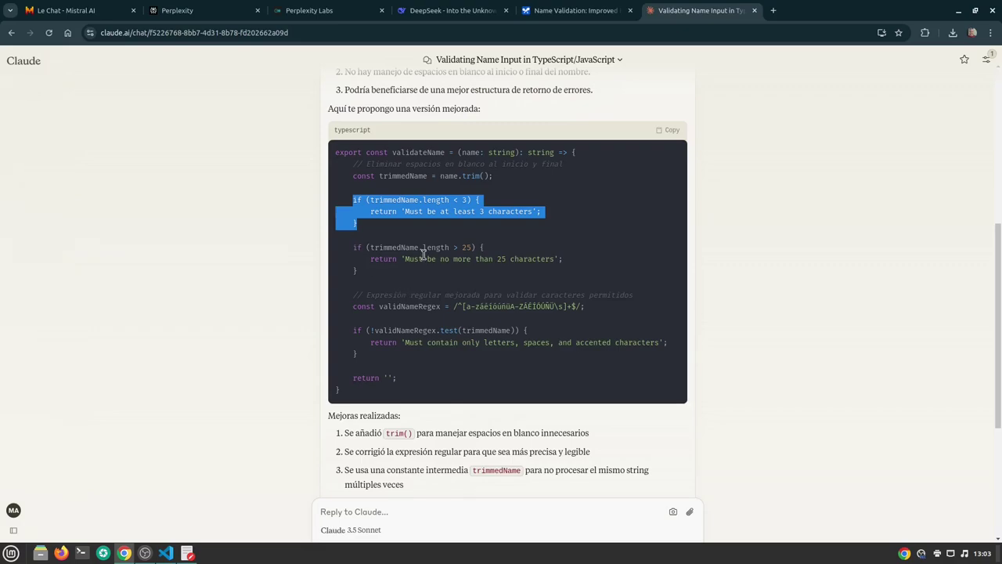
pyautogui.scroll(-3, 400, 253)
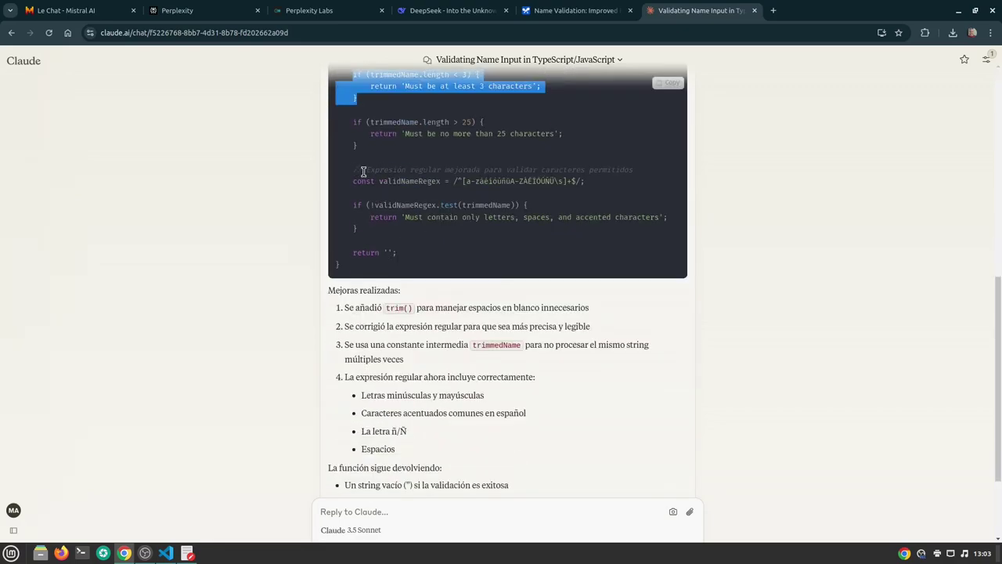
pyautogui.moveTo(357, 168); pyautogui.dragTo(643, 184)
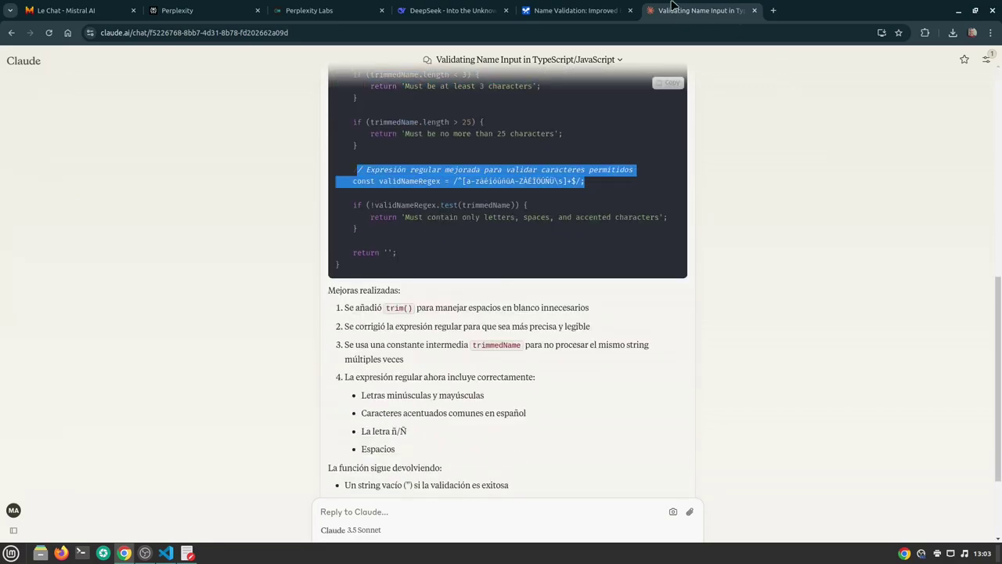
# Compare Claude's improved regular expression with the corrected code that Gemini 1.5 Pro gave in Google AI Studio
pyautogui.click(577, 11)
pyautogui.scroll(-10, 257, 352)
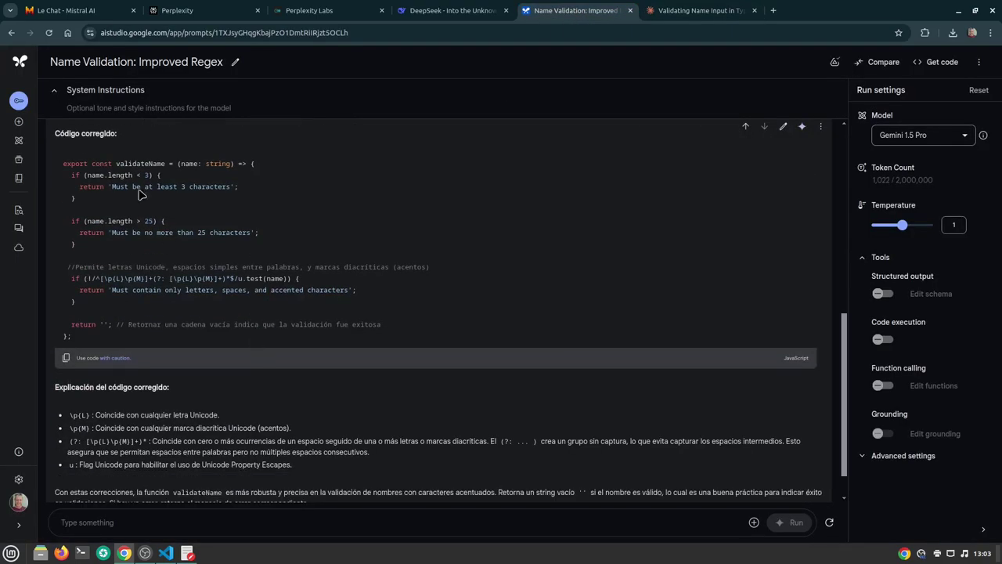
pyautogui.scroll(3, 283, 311)
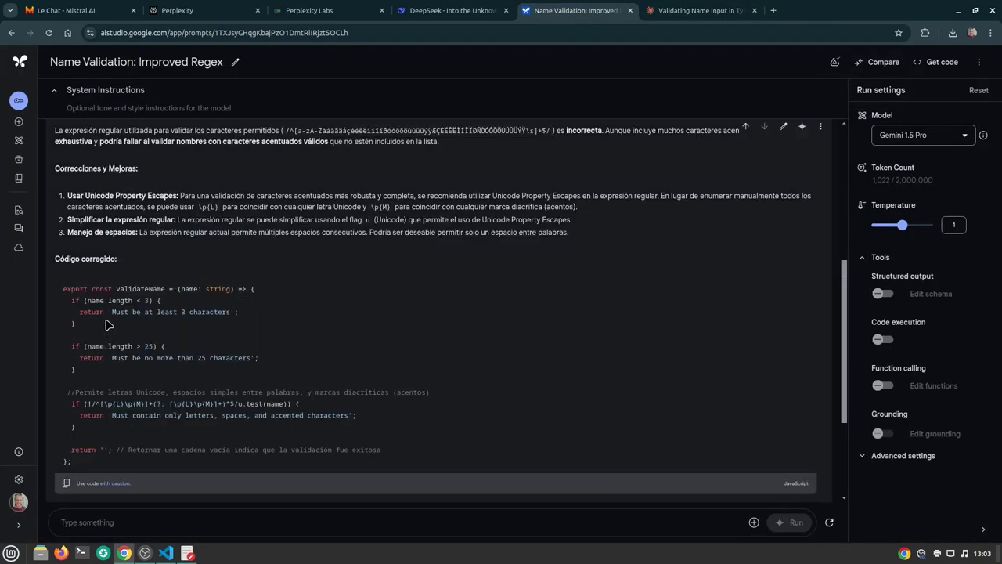
pyautogui.scroll(-3, 139, 316)
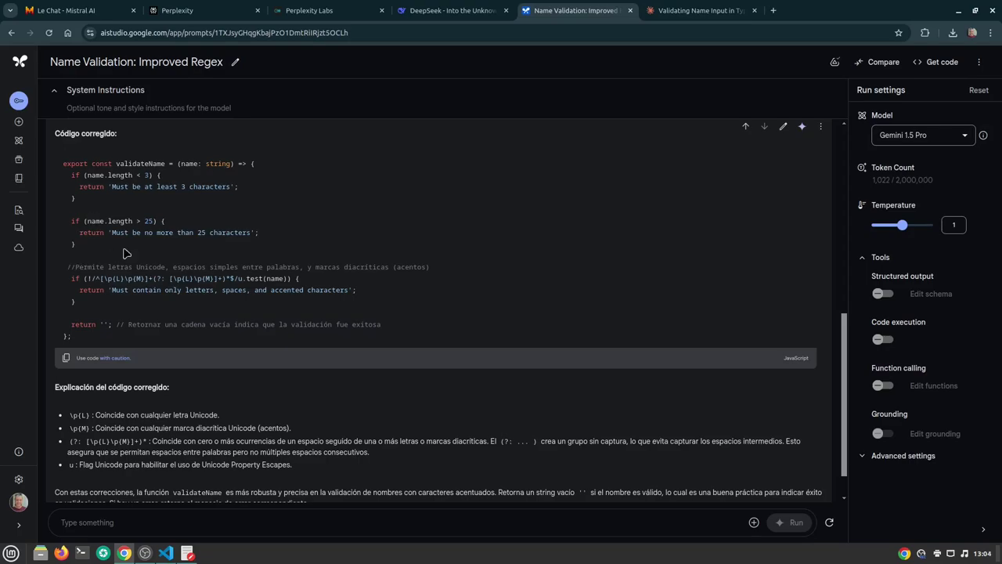
pyautogui.hotkey('ctrl', 'Tab')
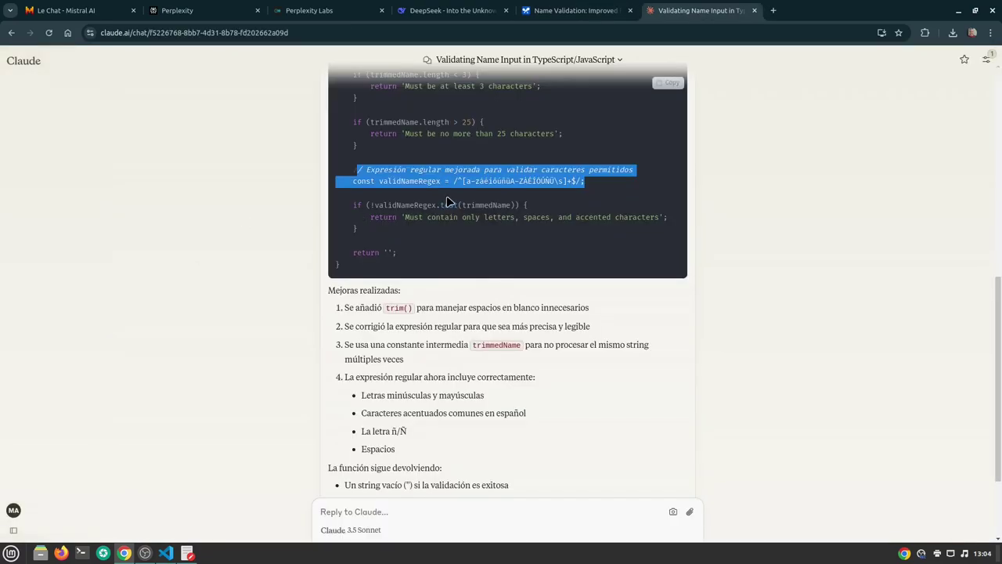
pyautogui.click(410, 201)
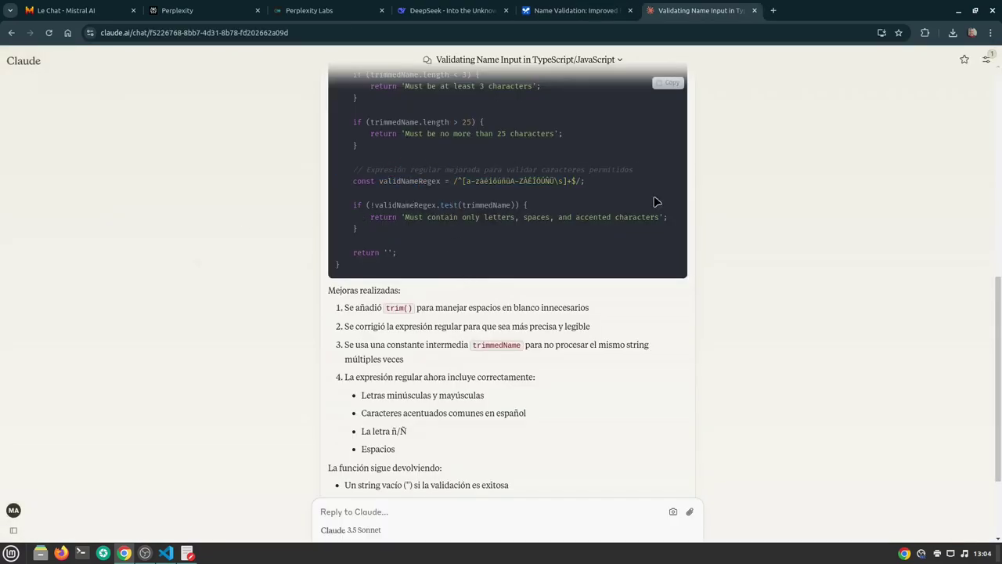
# Review Claude's list of improvements and return values, the whole conversation, and the model named under the reply field
pyautogui.scroll(3, 754, 225)
pyautogui.scroll(-5, 741, 230)
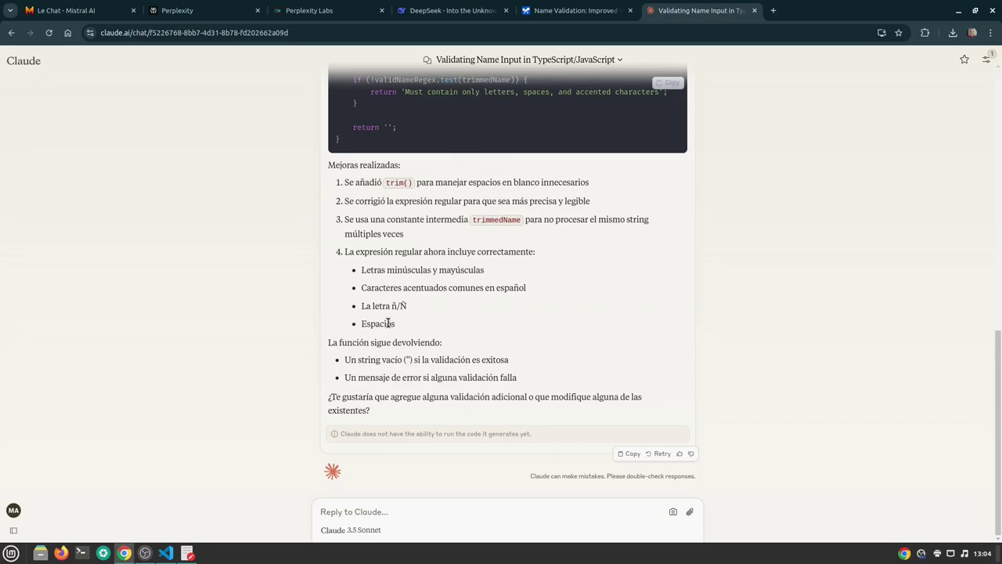
pyautogui.moveTo(371, 361); pyautogui.dragTo(487, 363)
pyautogui.click(354, 378)
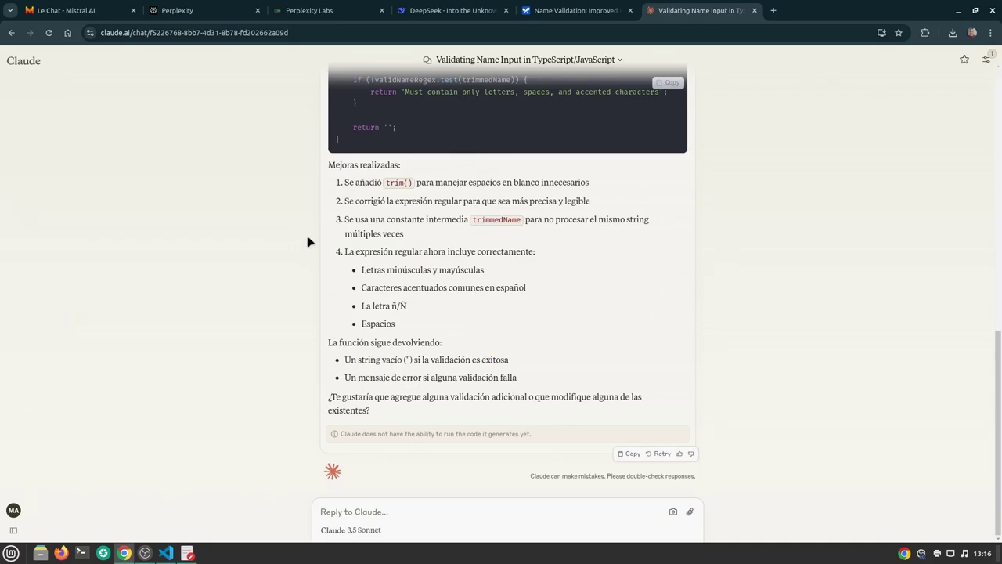
pyautogui.moveTo(29, 270)
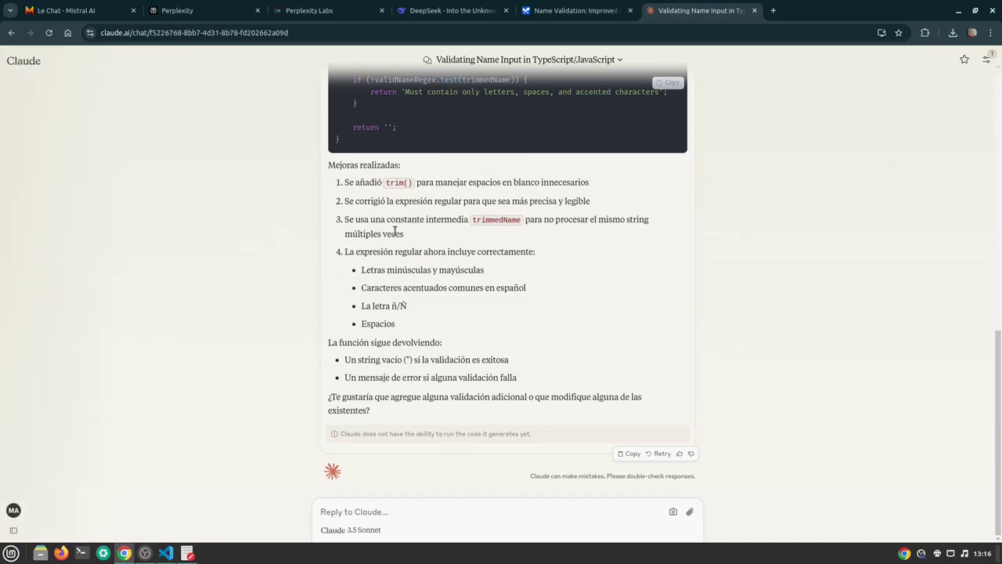
pyautogui.scroll(15, 850, 191)
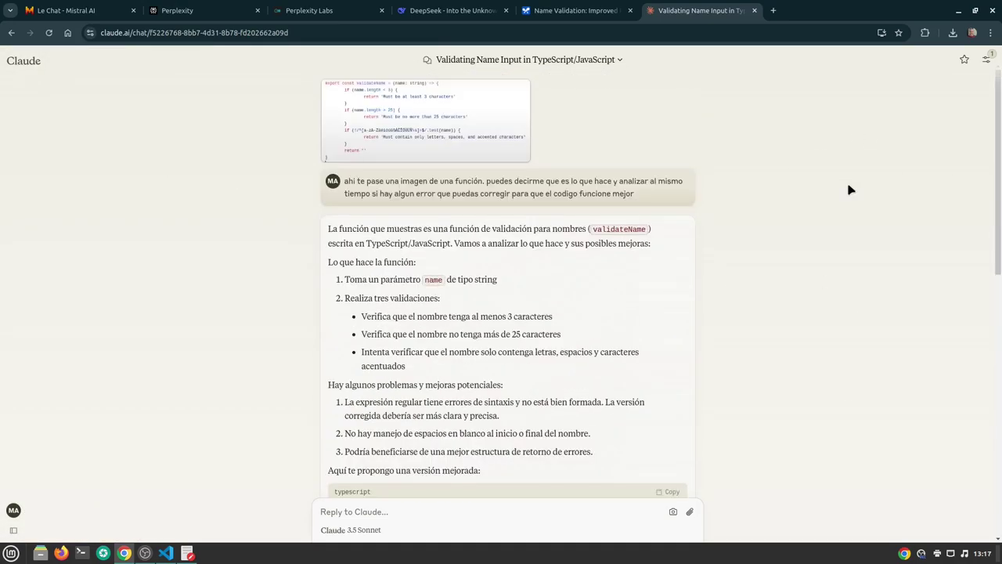
pyautogui.scroll(-15, 850, 190)
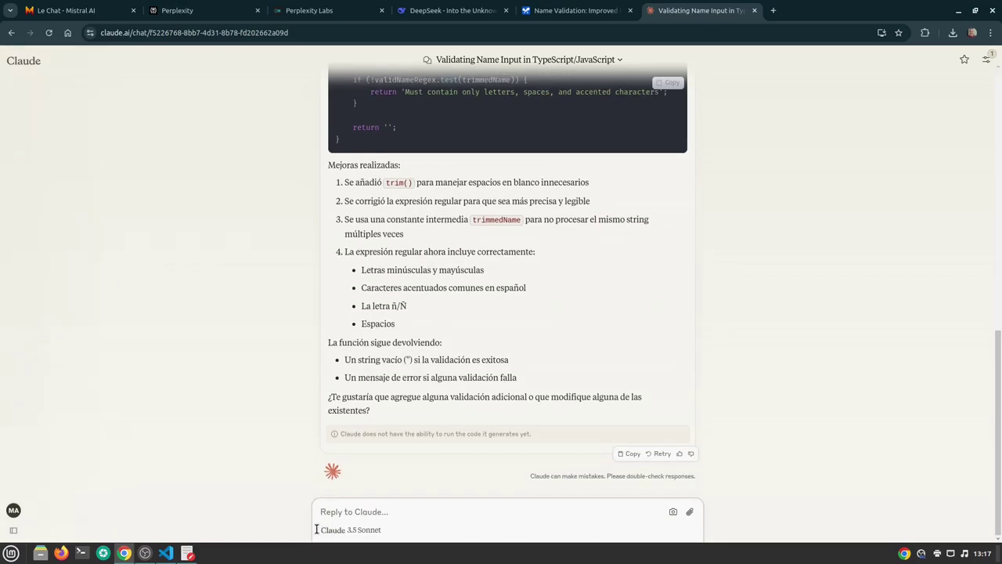
pyautogui.moveTo(316, 529); pyautogui.dragTo(387, 532)
pyautogui.click(413, 531)
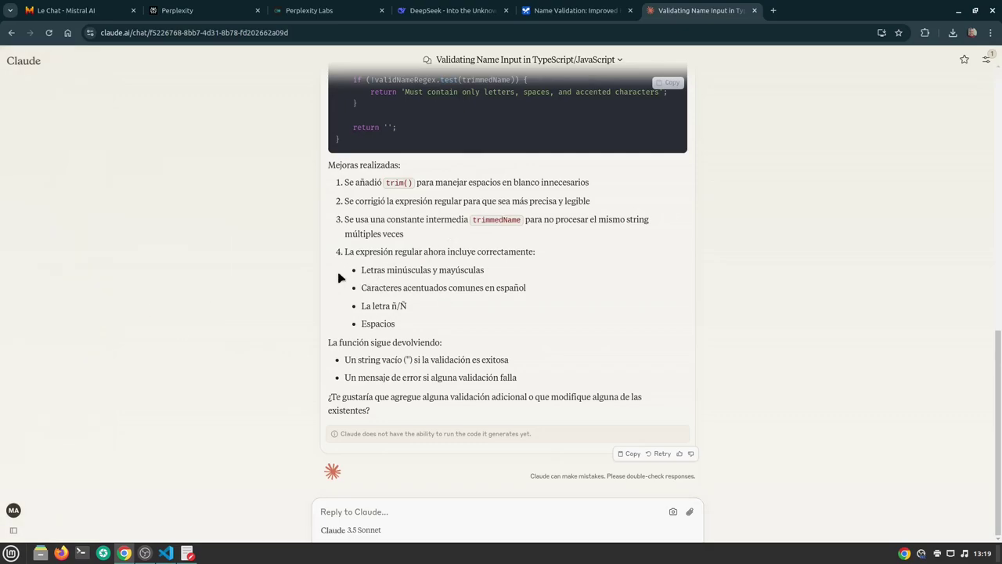
# Minimize the browser and copy the whole number list from the "array de numeros" text file
pyautogui.click(958, 11)
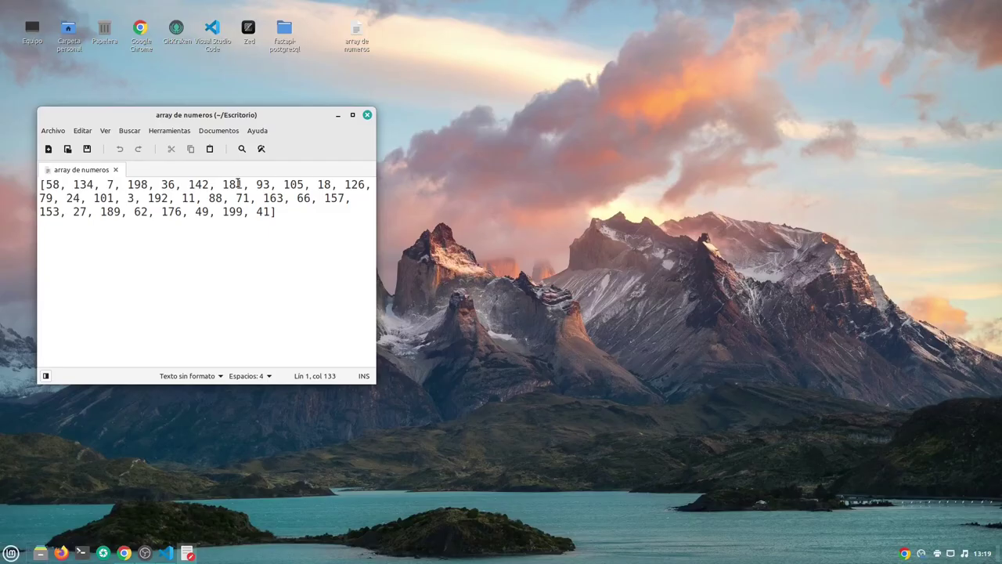
pyautogui.moveTo(171, 114); pyautogui.dragTo(354, 82)
pyautogui.moveTo(482, 187); pyautogui.dragTo(221, 156)
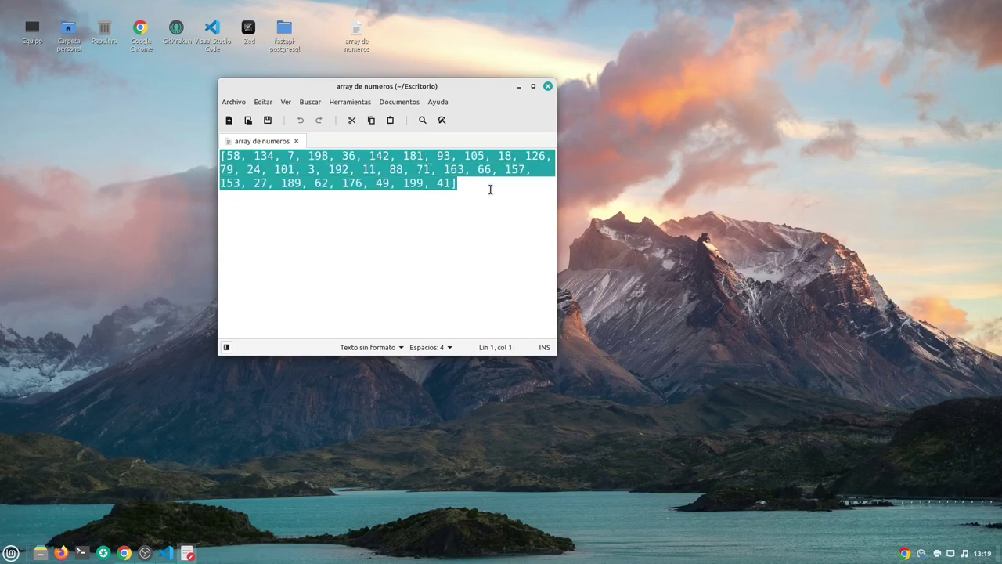
pyautogui.moveTo(490, 188); pyautogui.dragTo(156, 128)
pyautogui.click(403, 217)
pyautogui.moveTo(473, 186); pyautogui.dragTo(220, 156)
pyautogui.hotkey('ctrl', 'c')
pyautogui.rightClick(348, 163)
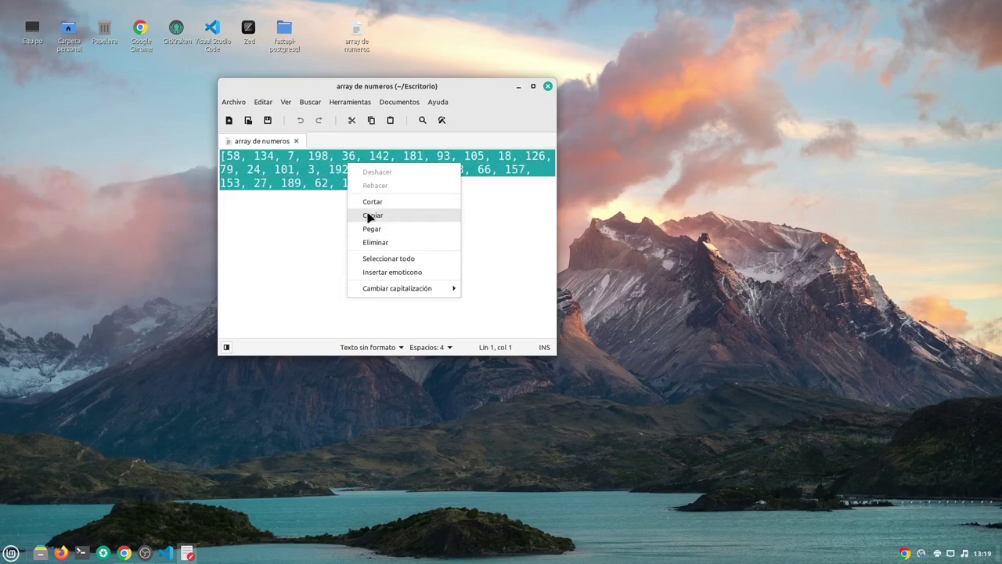
pyautogui.click(373, 215)
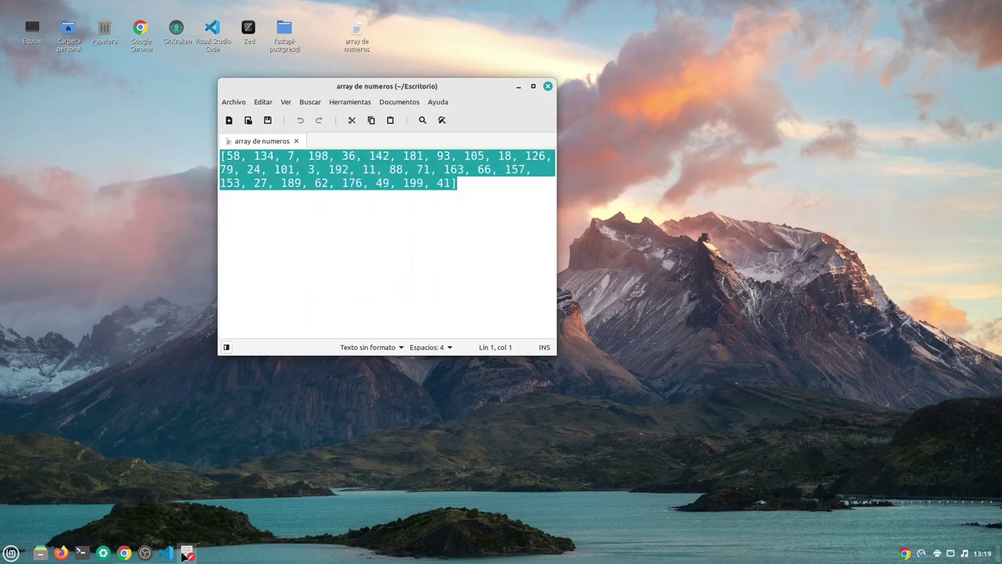
# Return to the Le Chat conversation in the browser and paste the copied number array into a new message
pyautogui.click(123, 553)
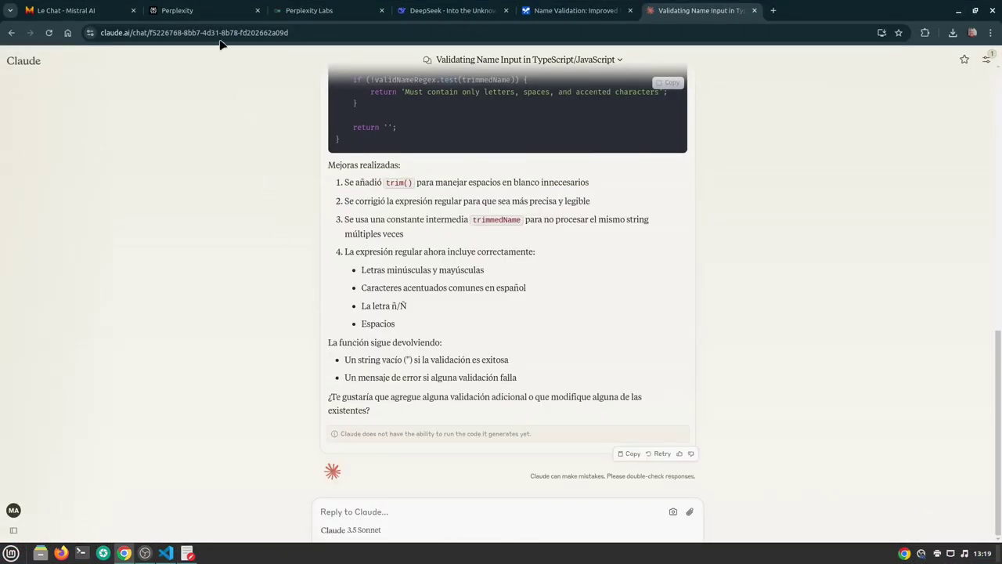
pyautogui.click(78, 11)
pyautogui.scroll(-6, 482, 258)
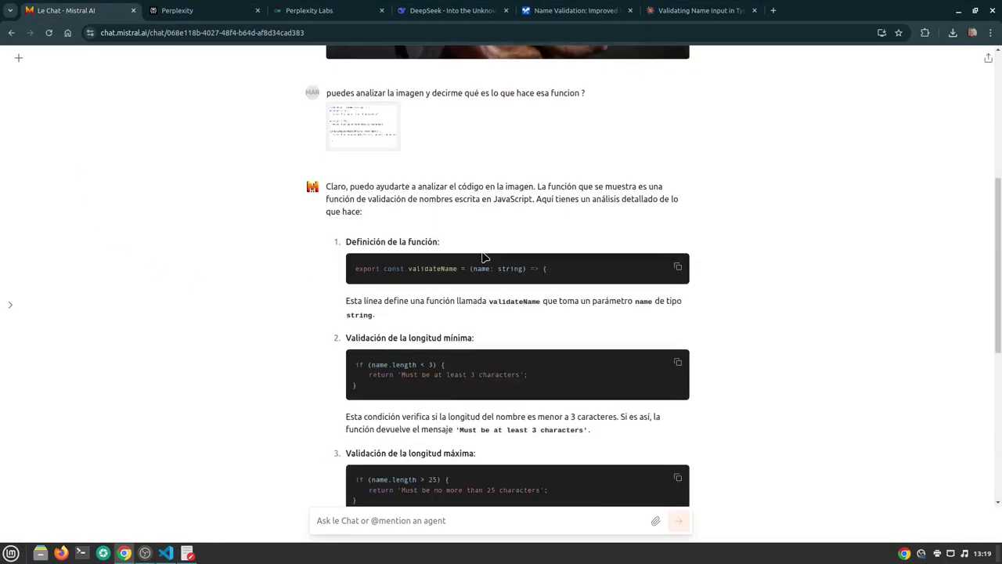
pyautogui.hotkey('ctrl', 'v')
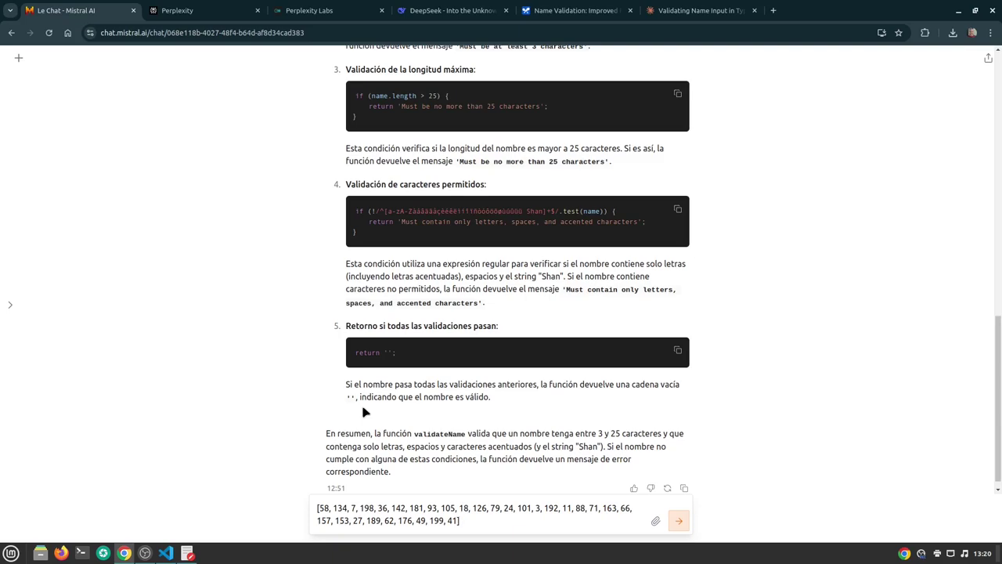
# Below the array, write in Spanish that you are developing a Python console application and need this array sorted in ascending and descending order
pyautogui.hotkey('shift', 'Return')
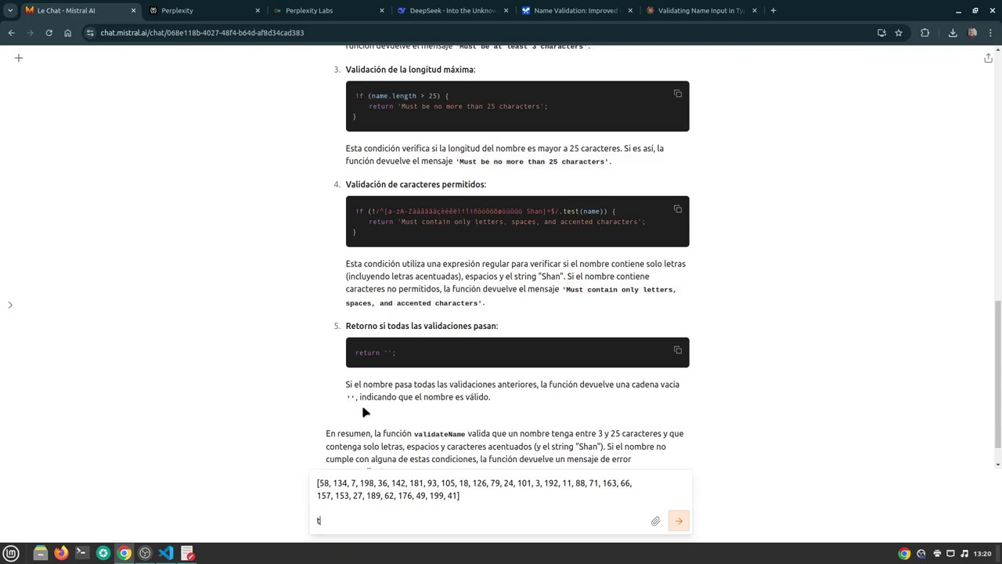
pyautogui.write('engo este array de numeros. esta')
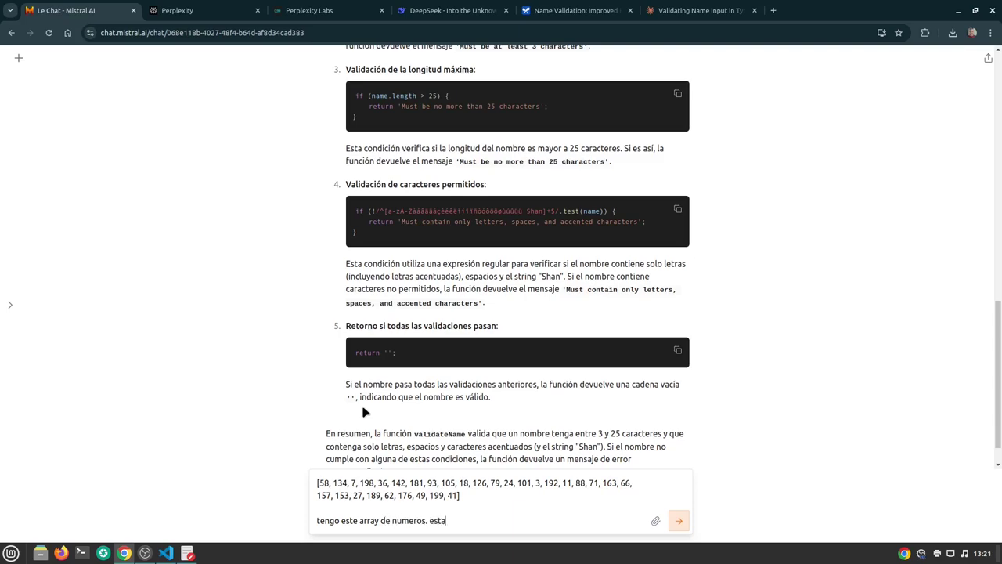
pyautogui.press('BackSpace')
pyautogui.write('oy desarrollando una aplicacion con')
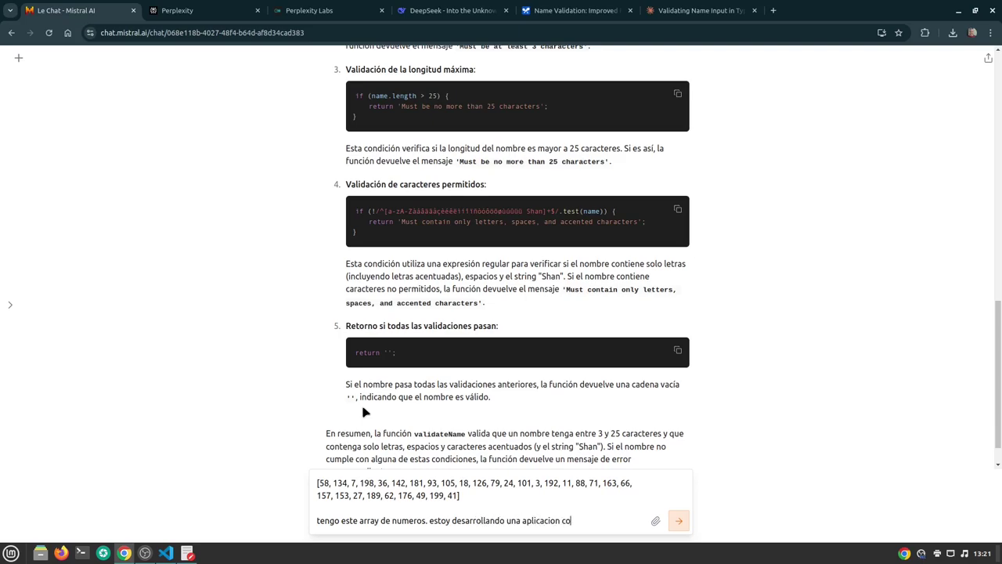
pyautogui.press('BackSpace')
pyautogui.press('BackSpace')
pyautogui.press('BackSpace')
pyautogui.press('BackSpace')
pyautogui.write('de consola de python y necesito or')
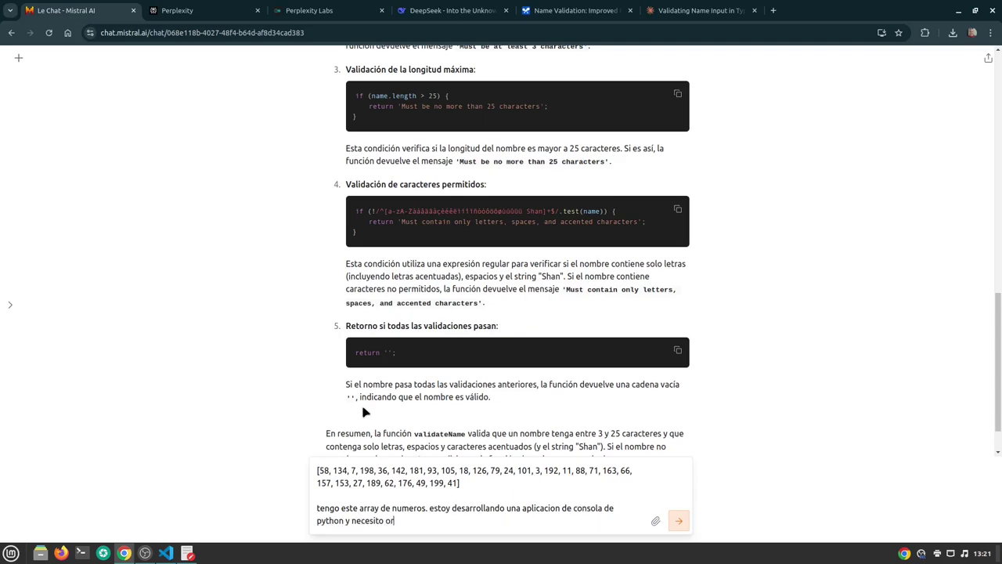
pyautogui.write('denar este array de forma crec')
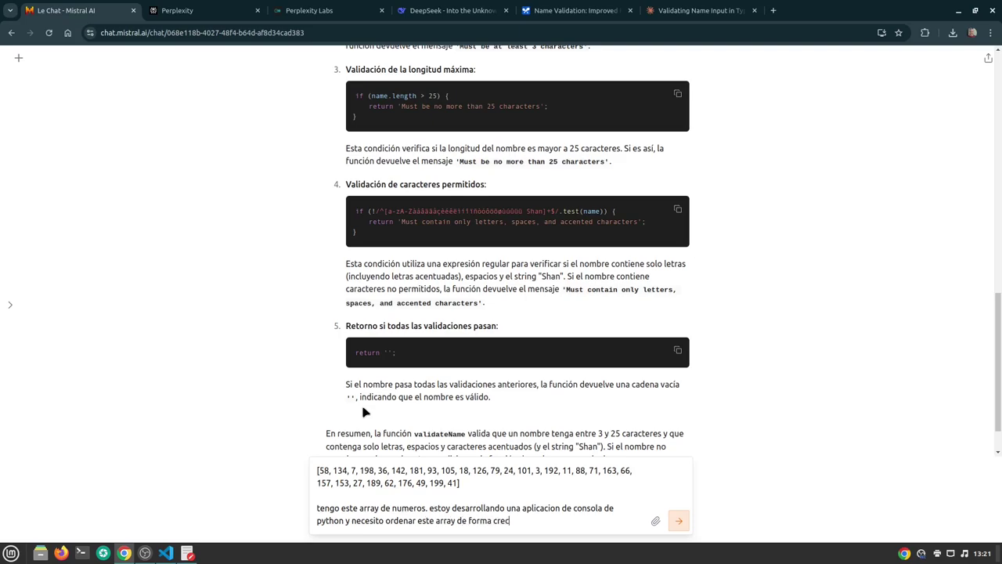
pyautogui.write('iente y de forma decreciente.')
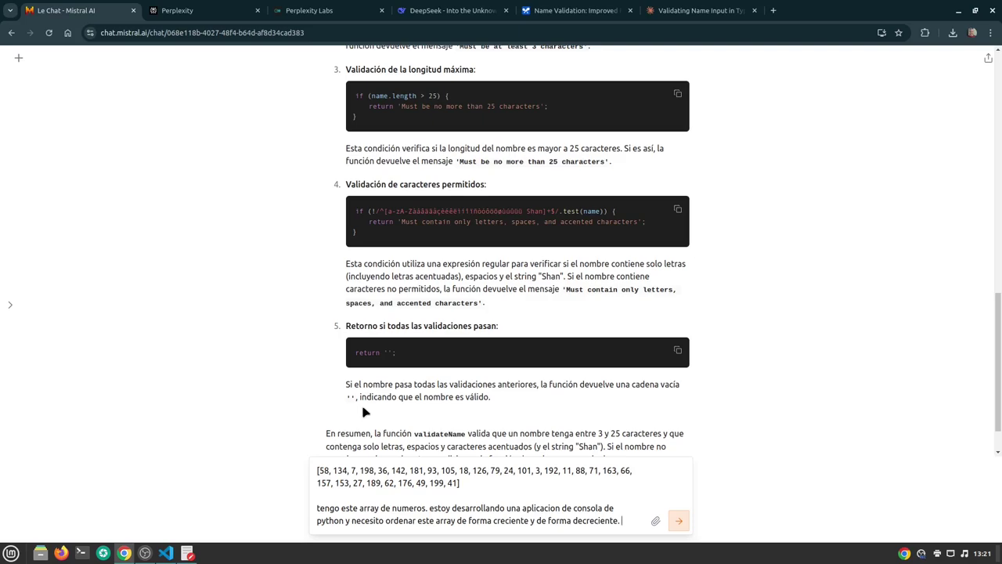
# Continue the message with "NO QUIERO QUE ME DES EL CODIGO, te contaré como pienso que se puede resolver."
pyautogui.write('NO QUIERO UQ')
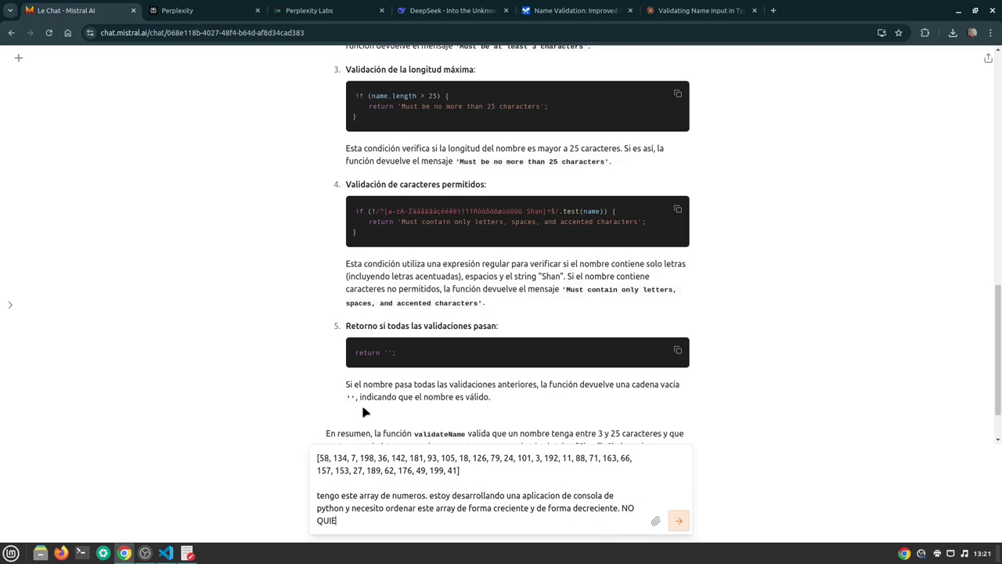
pyautogui.press('BackSpace')
pyautogui.press('BackSpace')
pyautogui.write('QUE ME DES EL CODIGO, te')
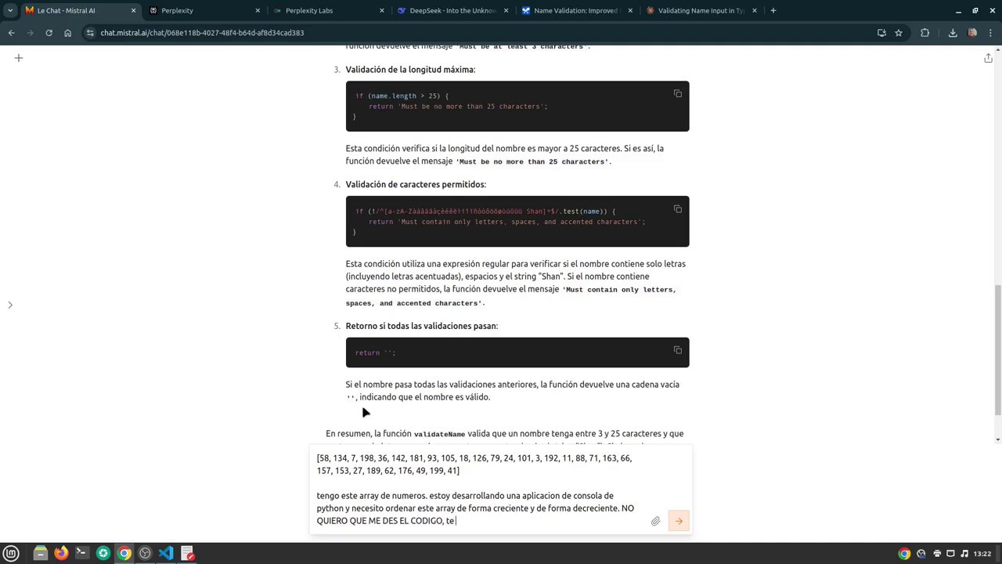
pyautogui.write(' contaré como pue')
pyautogui.press('BackSpace')
pyautogui.press('BackSpace')
pyautogui.write('ienso que se')
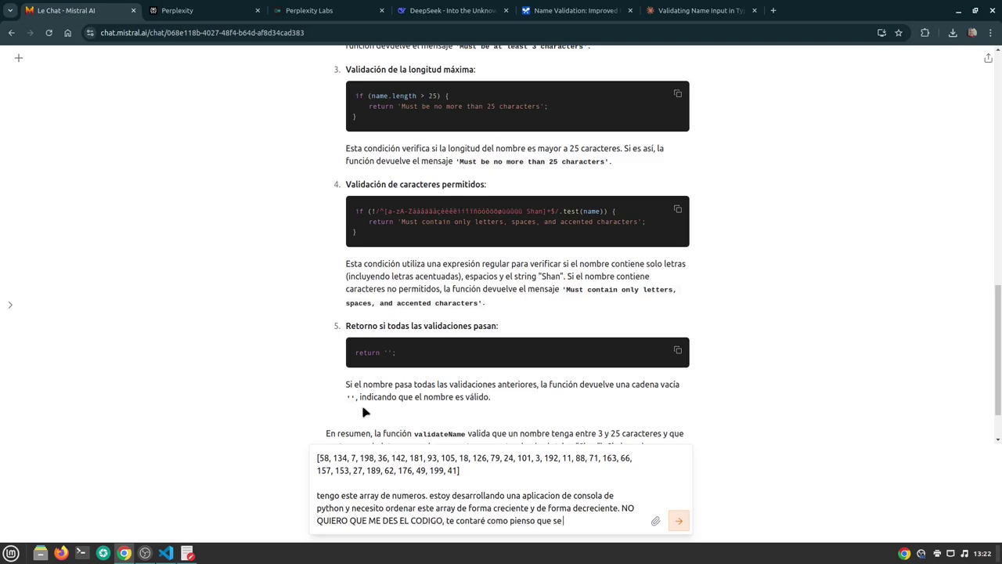
pyautogui.write(' puede resolver. sp')
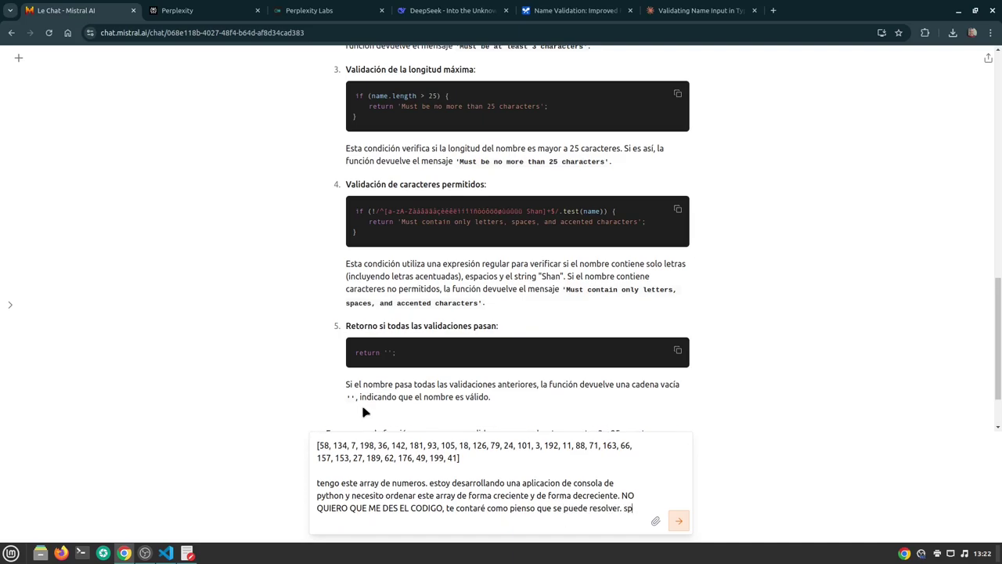